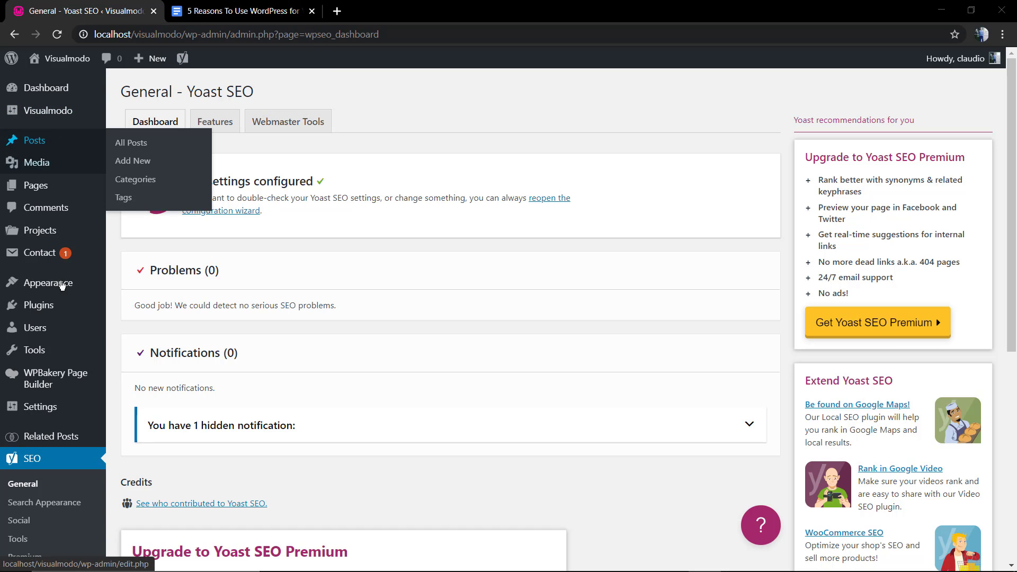
Scroll through the Yoast SEO dashboard to look over its contents
scroll(22, 424, down, 2)
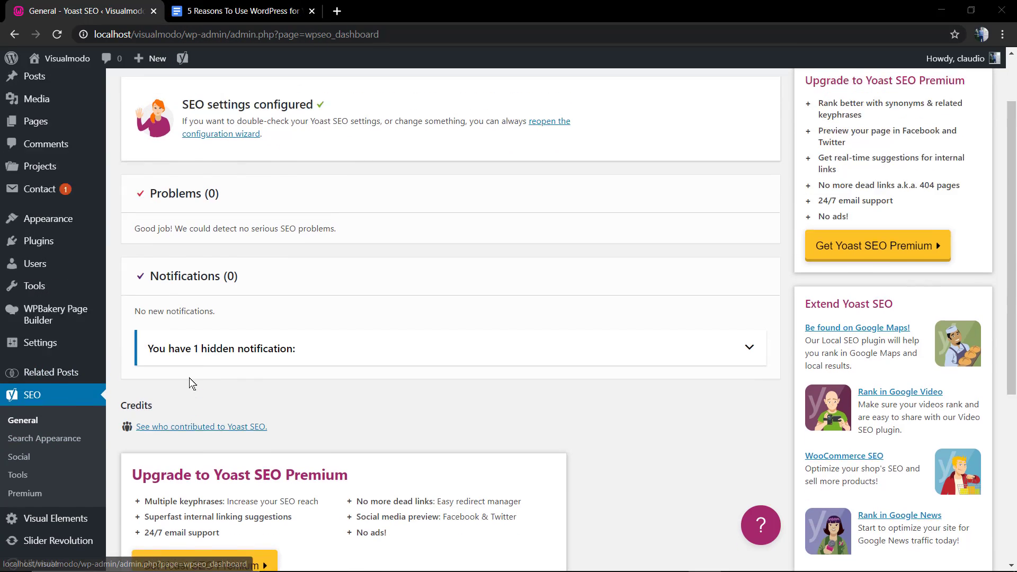
scroll(193, 384, up, 2)
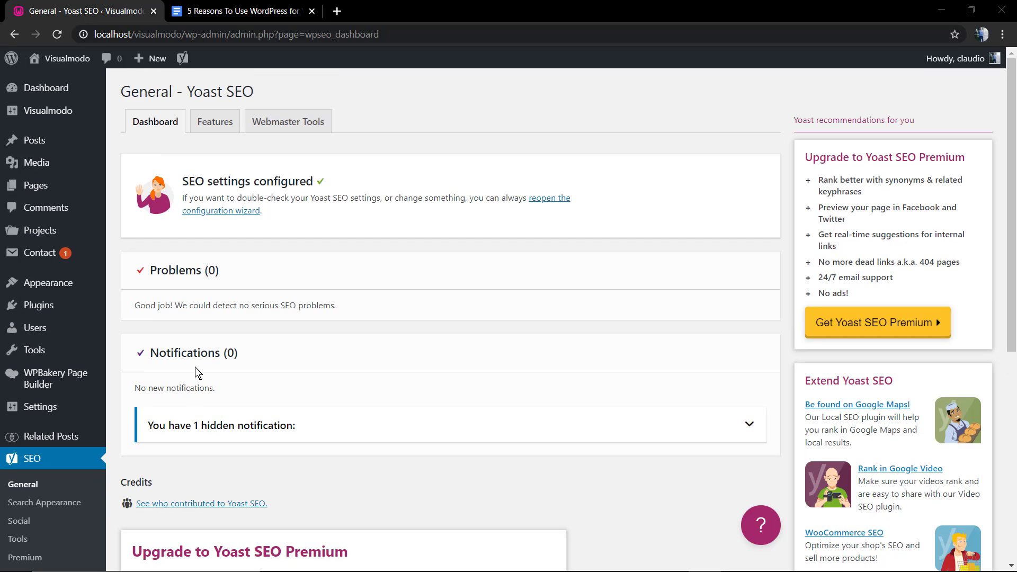
scroll(196, 374, down, 6)
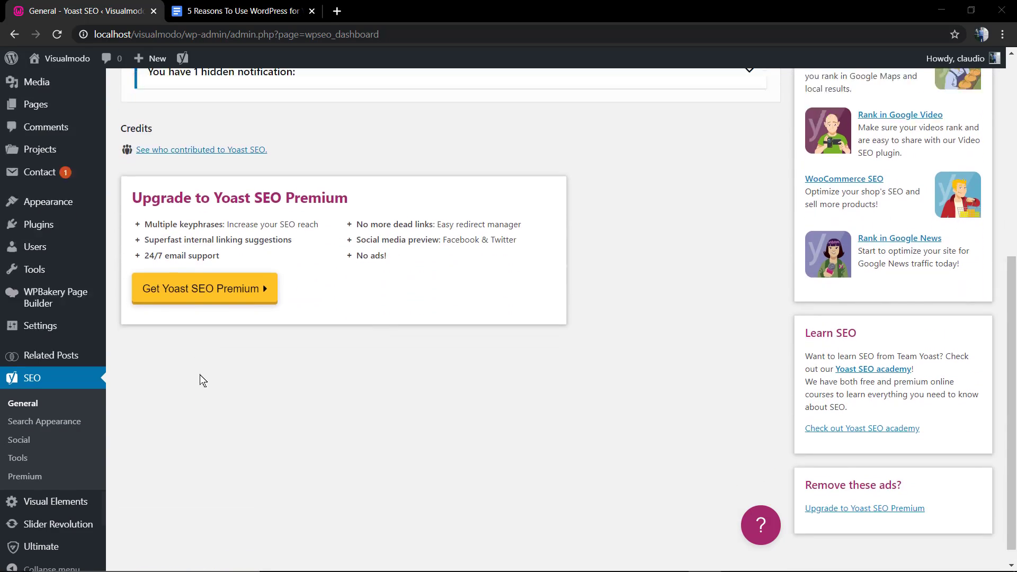
scroll(200, 377, up, 6)
Start a blank new post and collapse its Slider Revolution Options and Options boxes
mouse_move(51, 141)
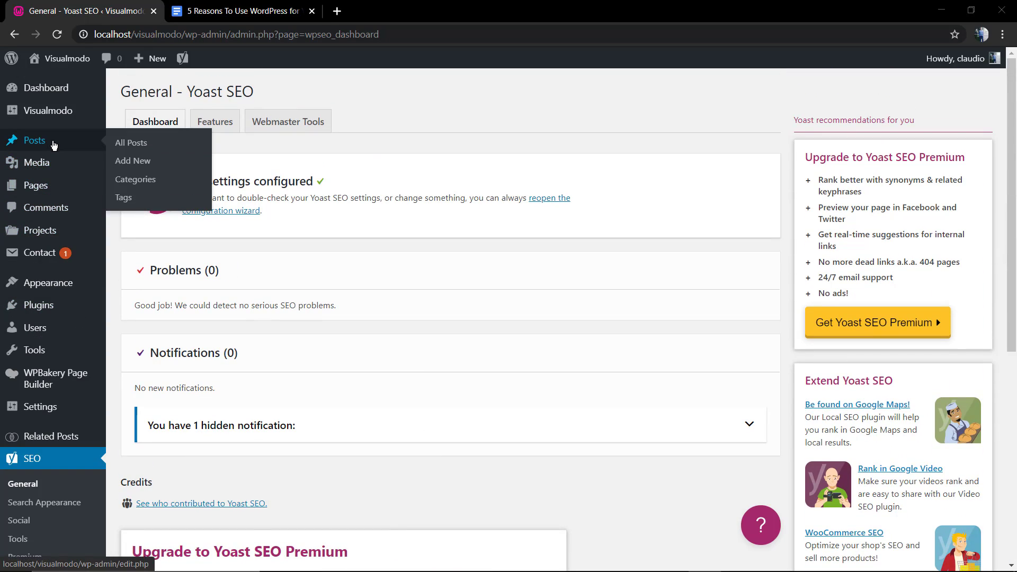
click(159, 168)
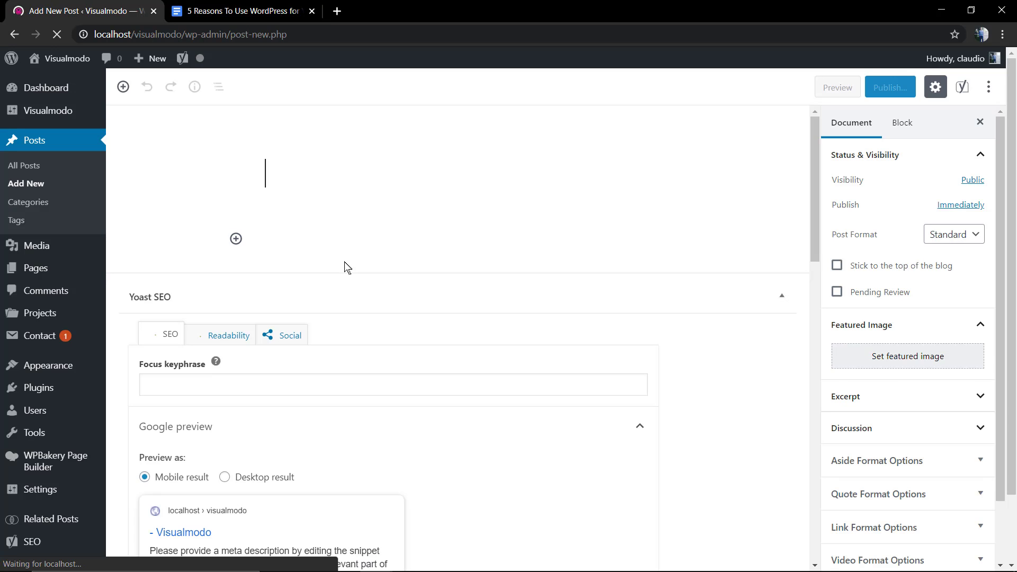
scroll(371, 278, down, 8)
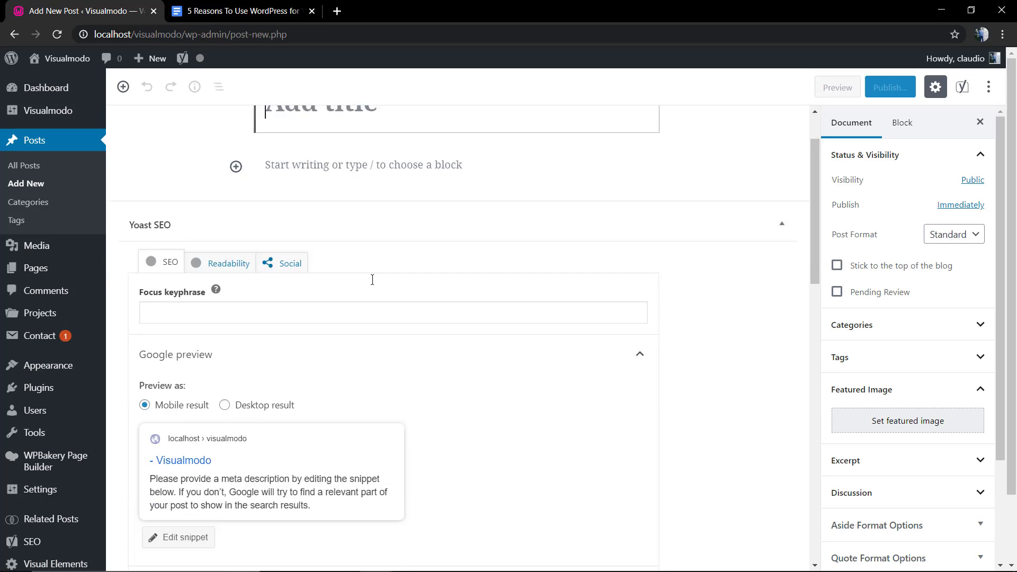
click(286, 364)
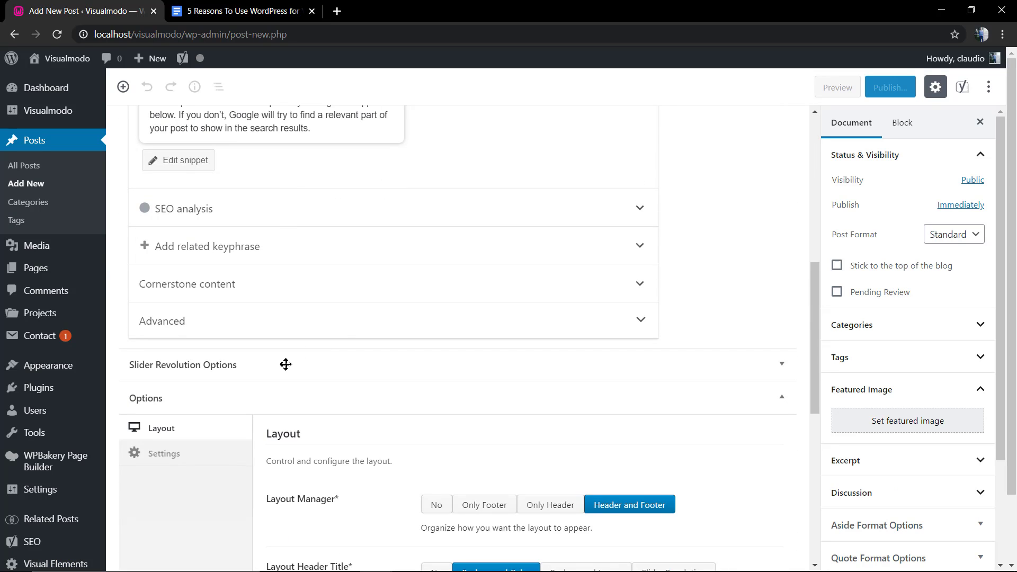
click(257, 396)
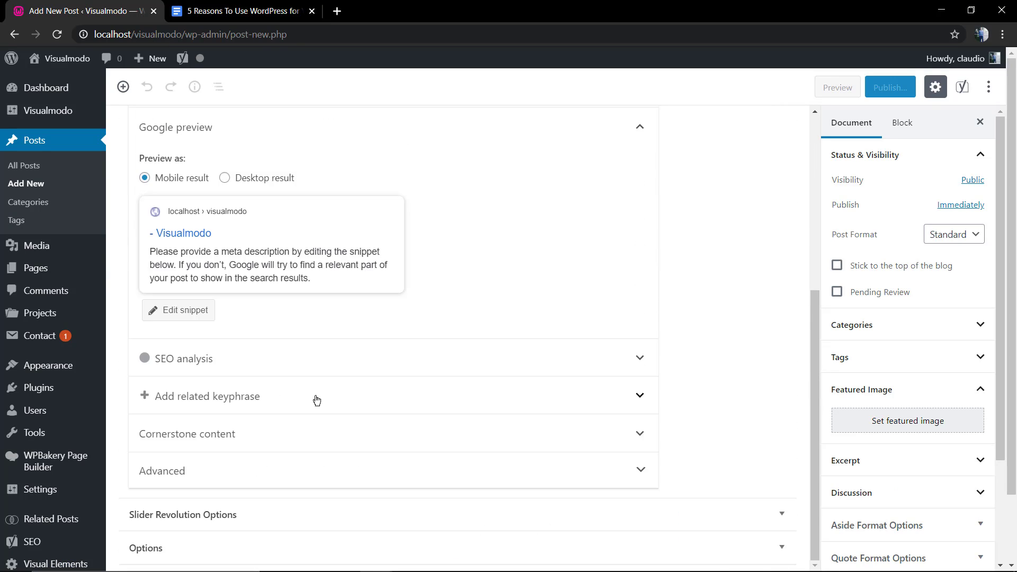
scroll(316, 400, up, 4)
scroll(321, 400, down, 4)
scroll(321, 399, up, 4)
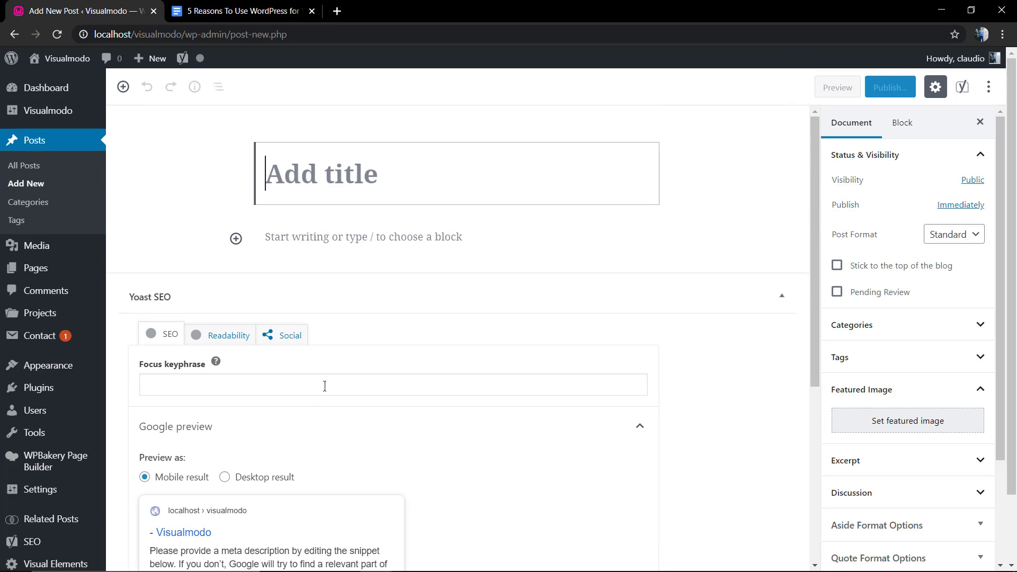
Copy the Google Docs article title into the post title: '5 Reasons To Use WordPress for Your Website'
click(263, 7)
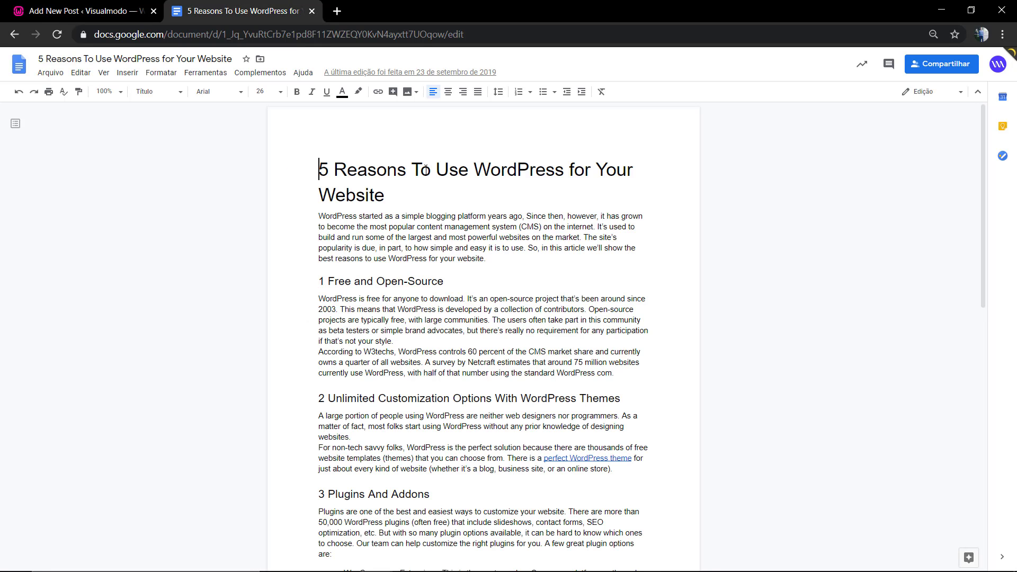
triple_click(393, 186)
key(ctrl+c)
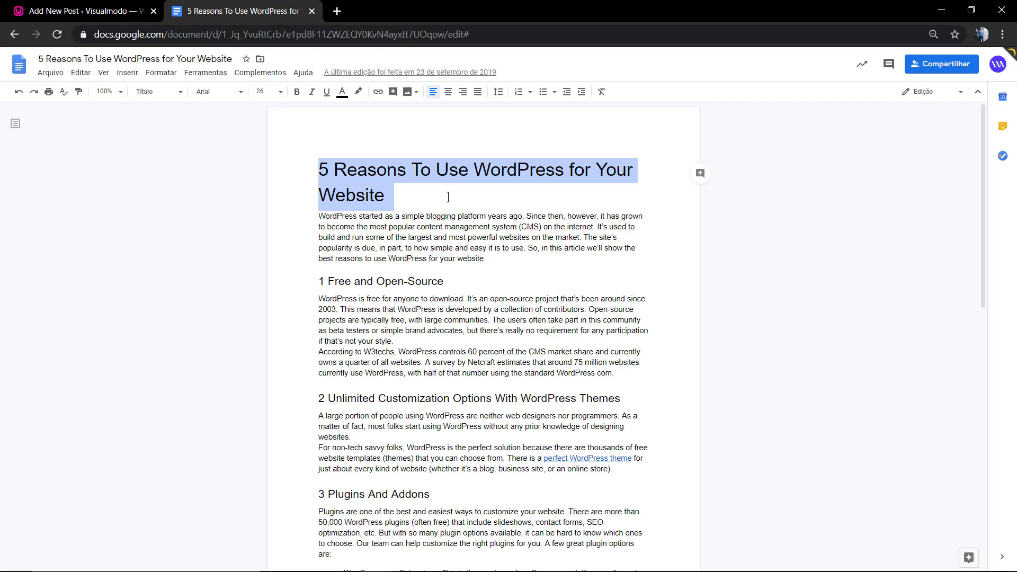
click(121, 3)
click(323, 188)
key(ctrl+v)
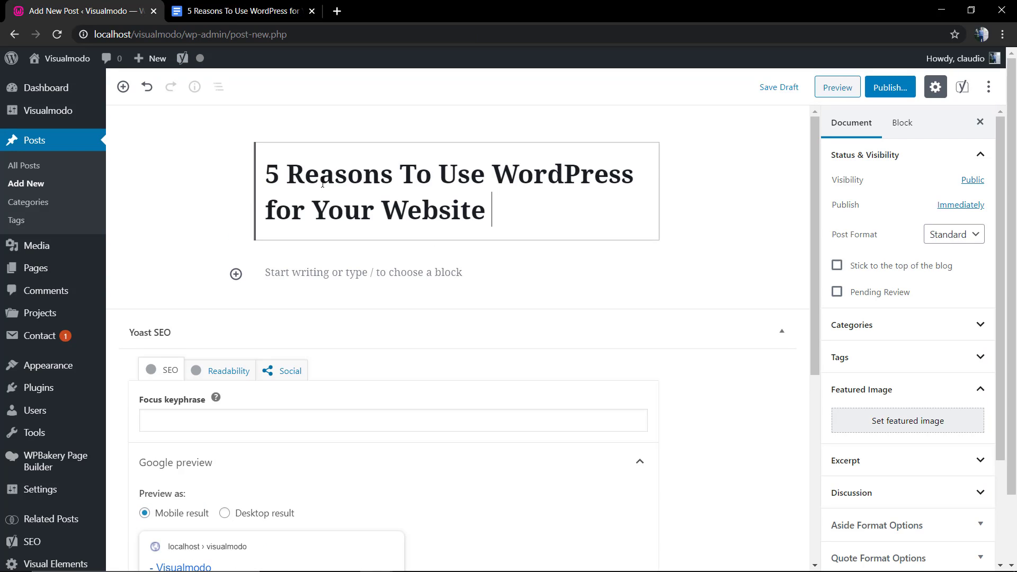
Select the article body in Google Docs, from the intro through Final Words
click(213, 7)
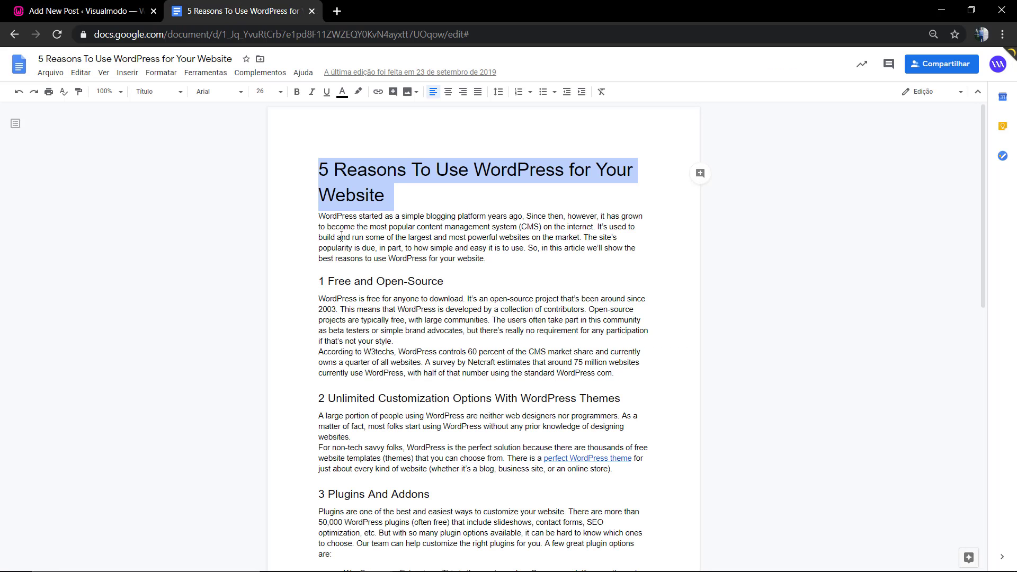
click(312, 219)
drag(318, 217, 493, 328)
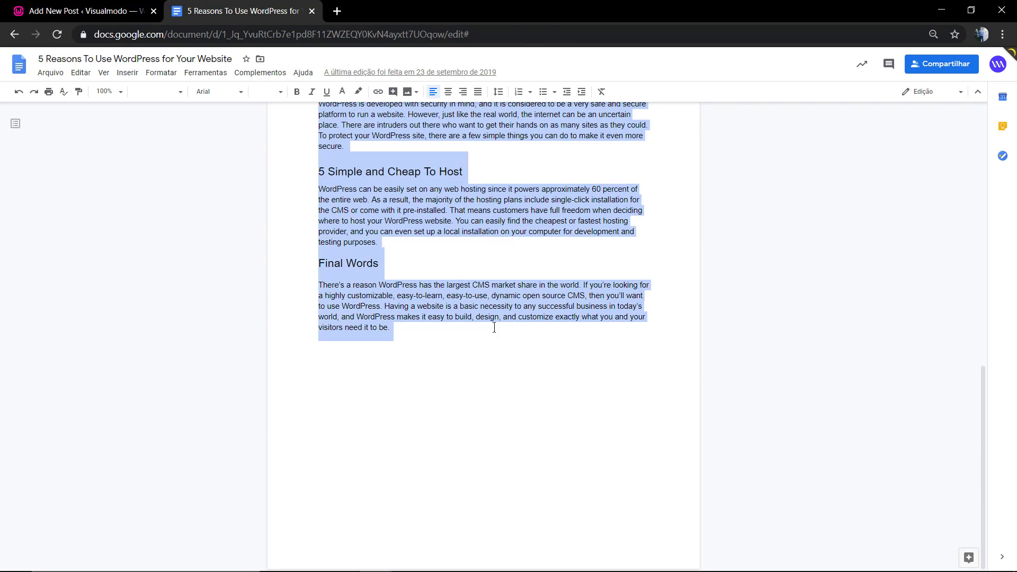
Paste the copied article into the post's empty first paragraph block
click(85, 9)
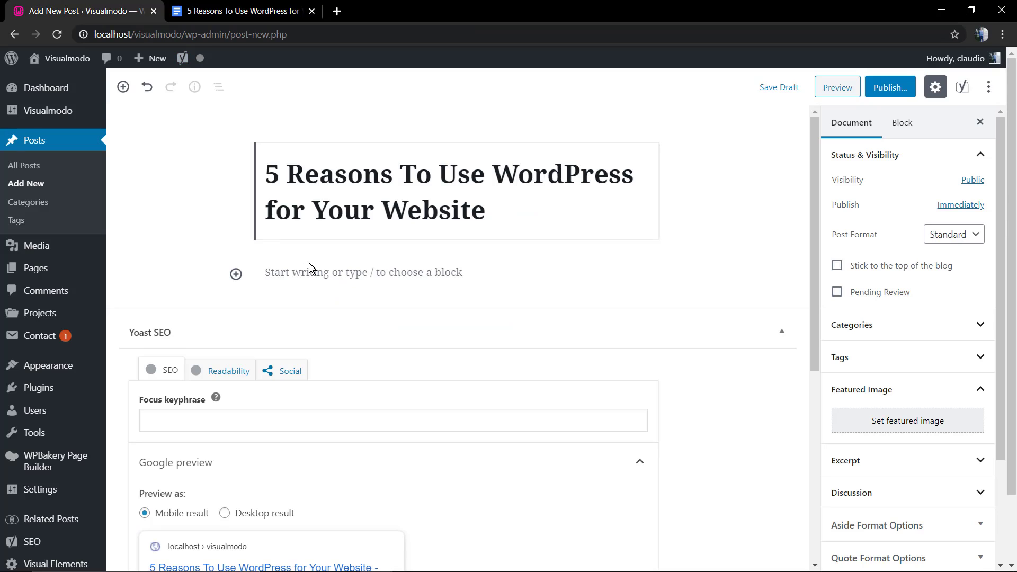
click(321, 275)
key(ctrl+v)
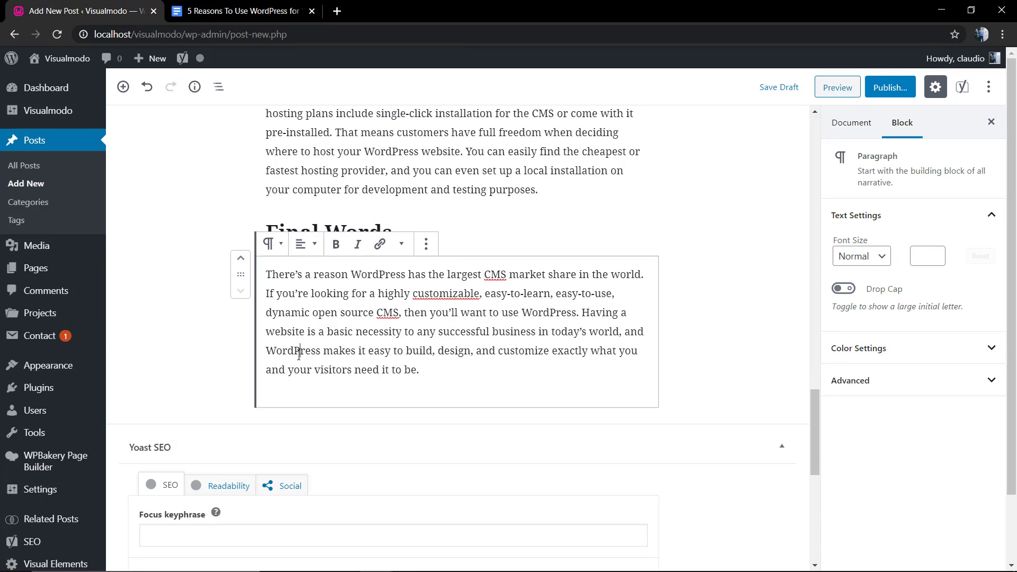
click(496, 172)
Review the pasted post and bring up its document-level settings
scroll(470, 196, up, 2)
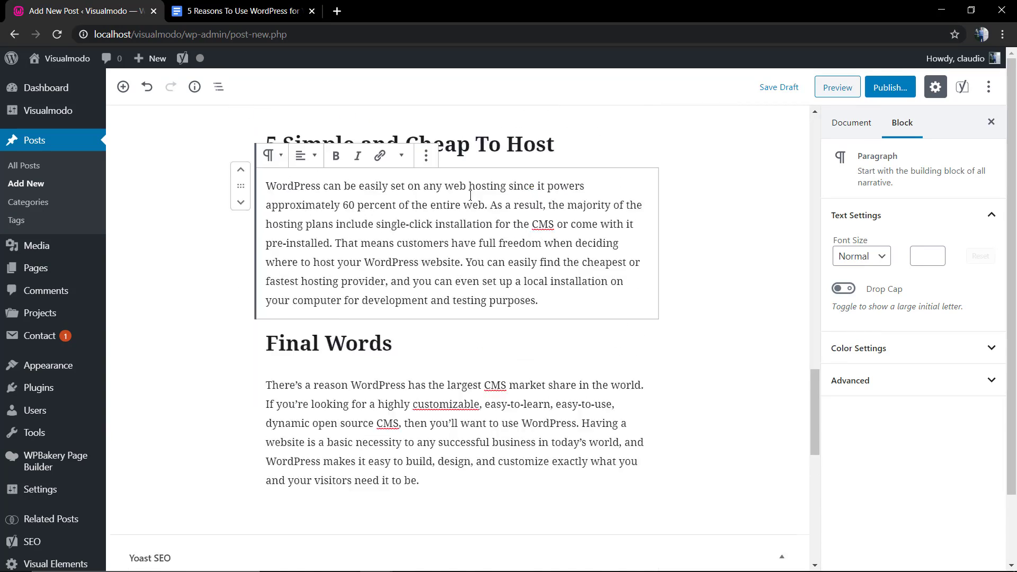
scroll(470, 195, up, 15)
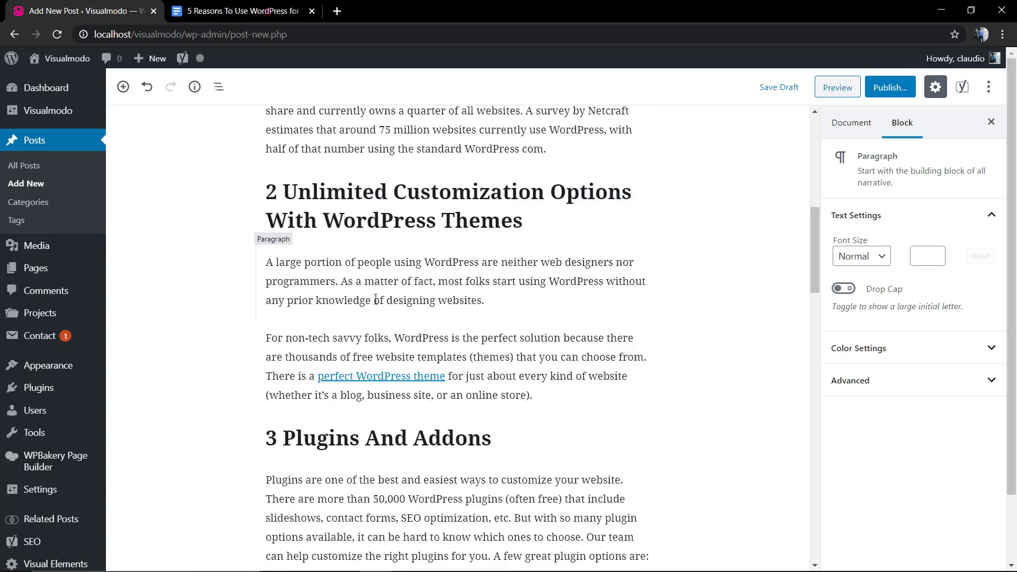
scroll(376, 299, up, 9)
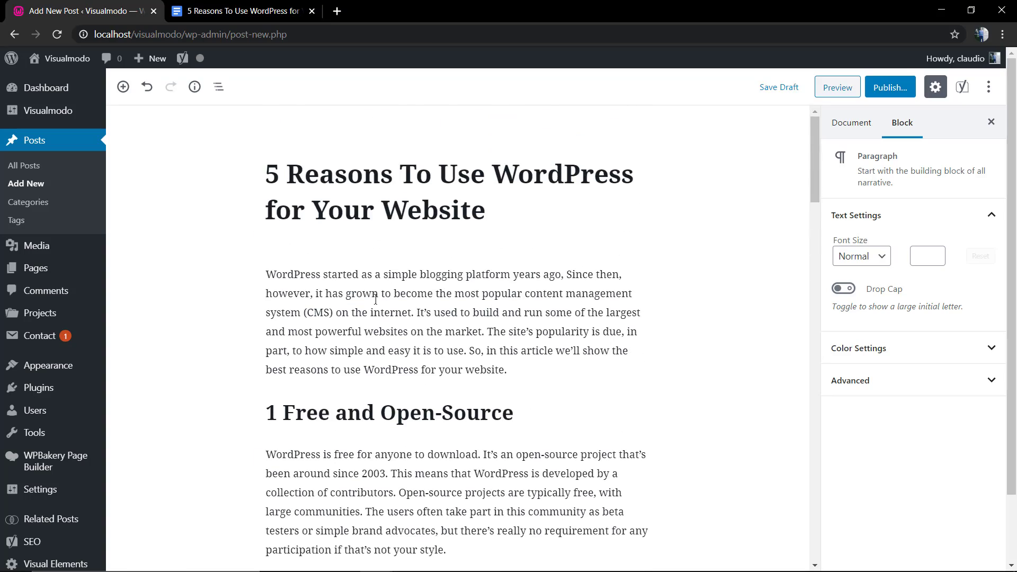
click(317, 254)
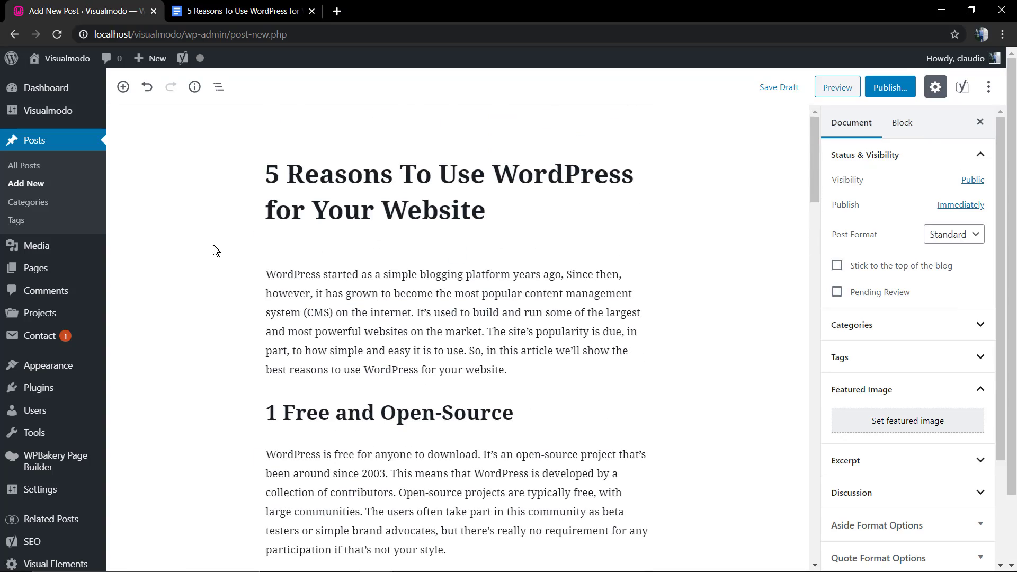
scroll(215, 250, down, 20)
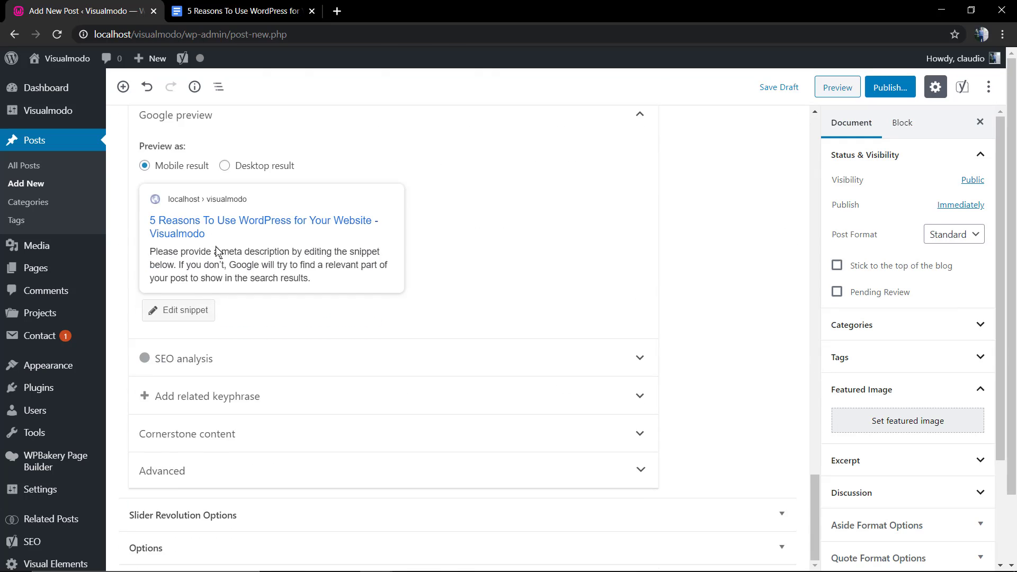
scroll(218, 252, up, 4)
Review the all-green Yoast Readability results against the pasted paragraphs
click(240, 245)
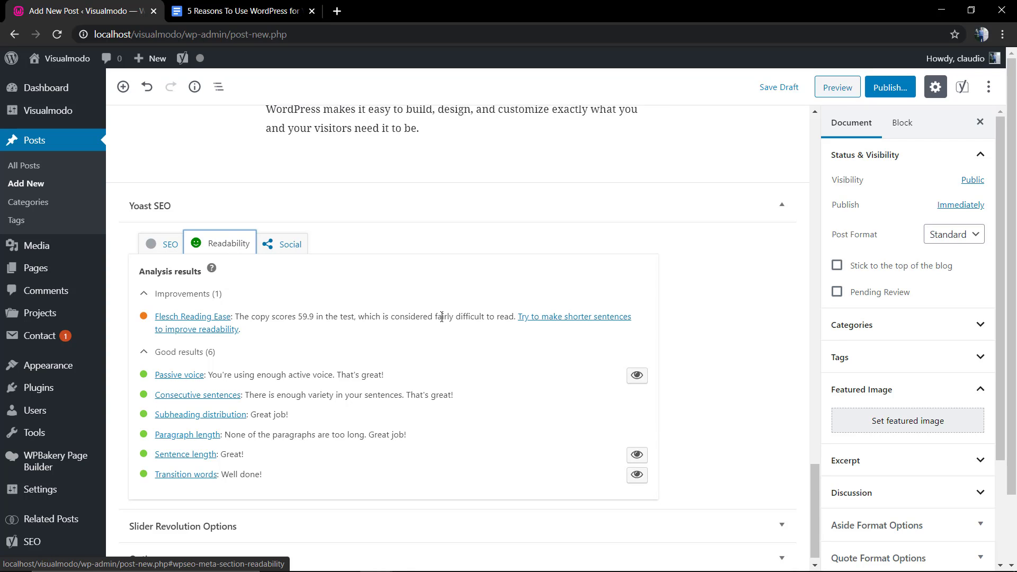
scroll(442, 317, up, 6)
click(470, 383)
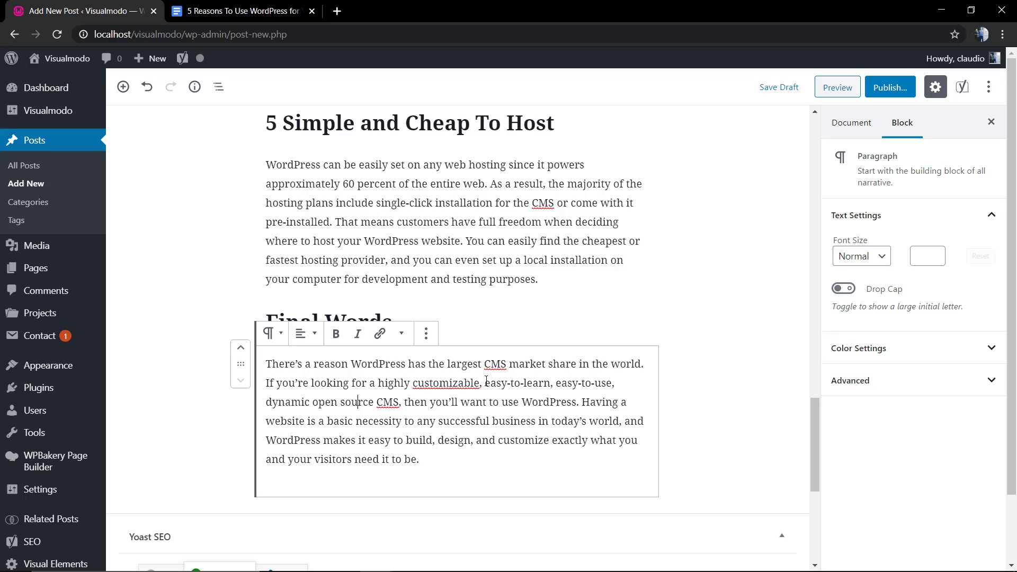
click(418, 259)
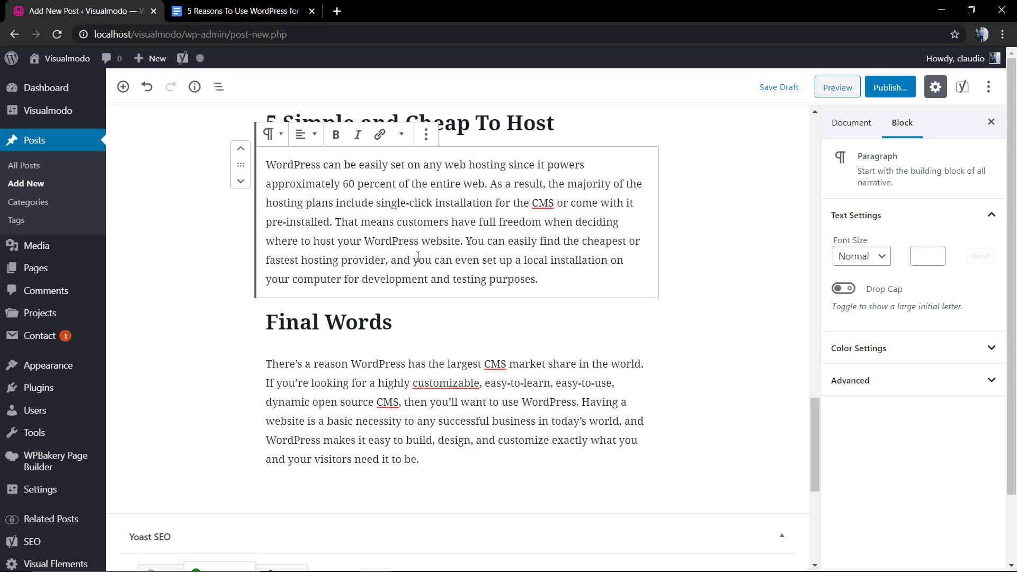
scroll(419, 257, up, 15)
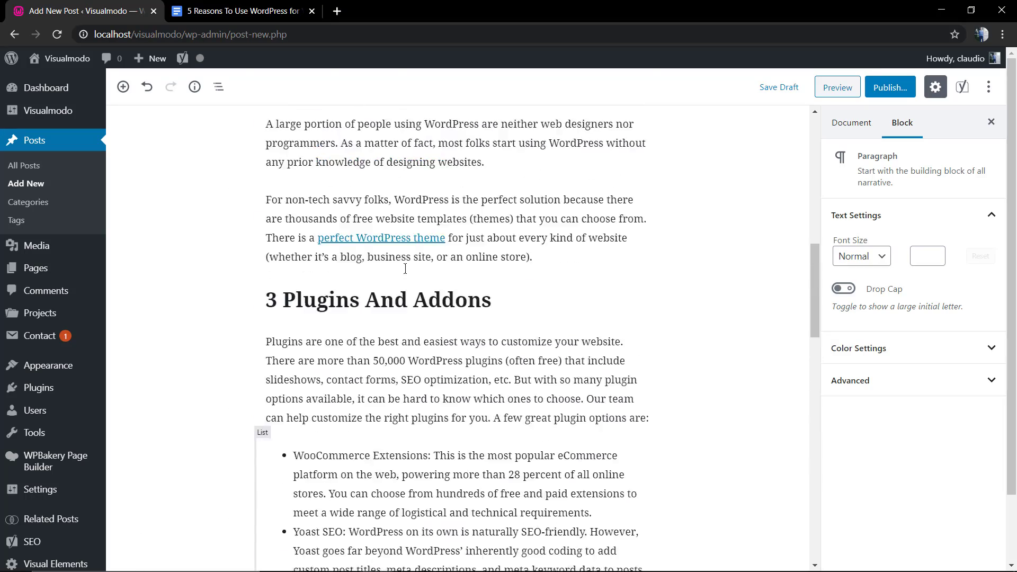
scroll(405, 268, up, 12)
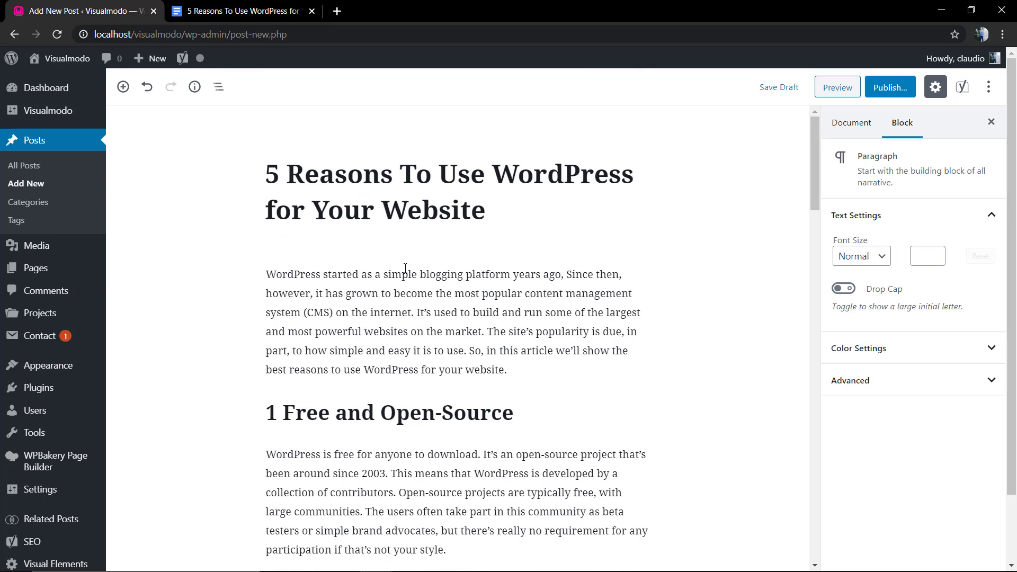
scroll(371, 265, down, 20)
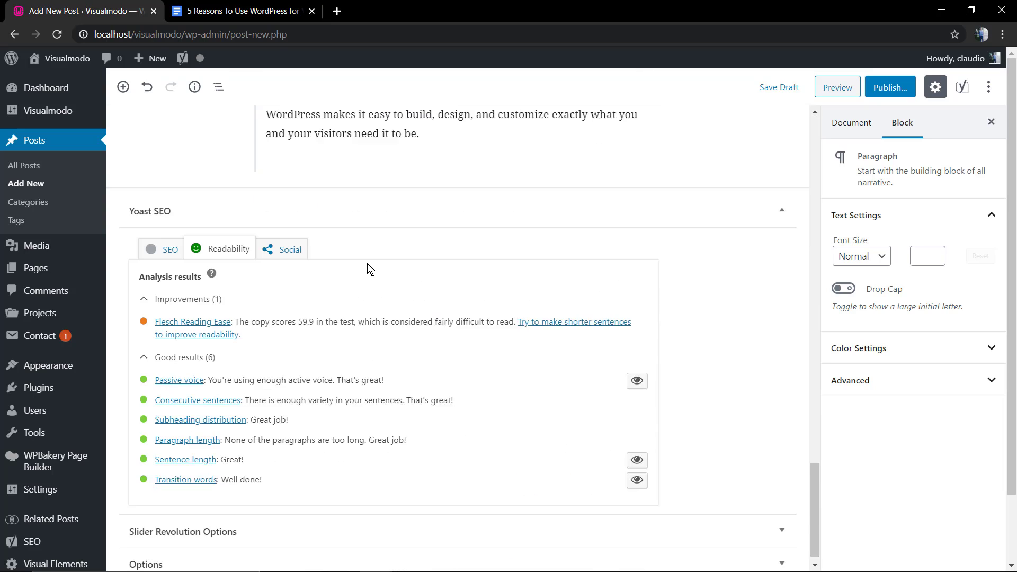
scroll(317, 286, up, 2)
Switch the Yoast box to its SEO analysis and return to the post title
click(167, 341)
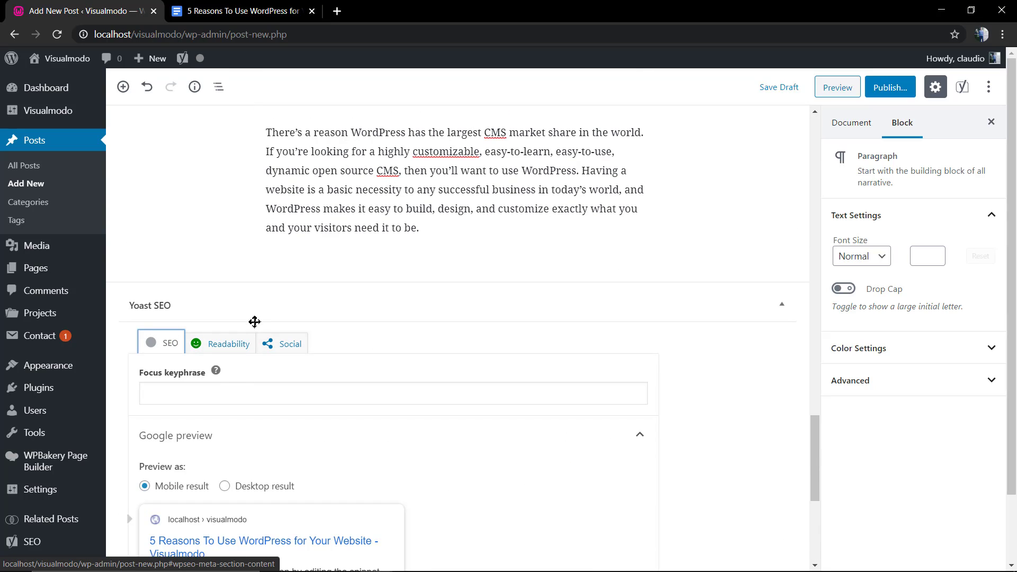
scroll(320, 320, up, 8)
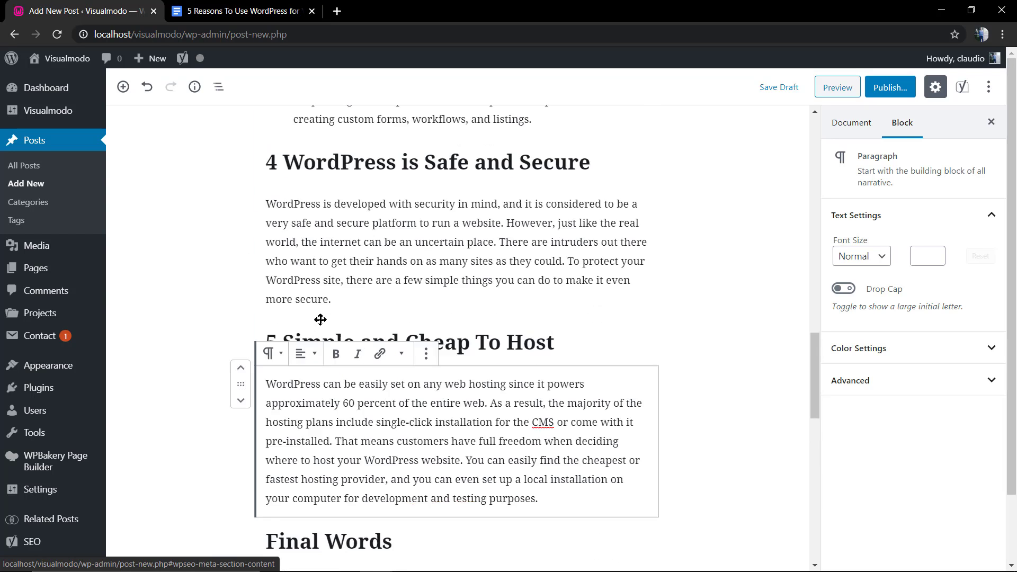
scroll(320, 320, up, 20)
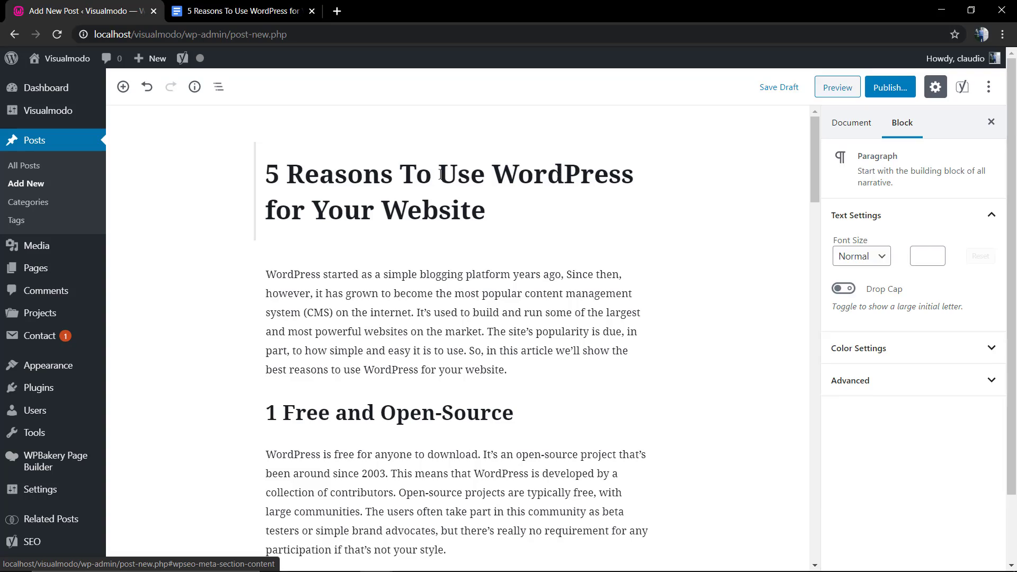
Copy 'Use WordPress' from the post title into the Yoast Focus keyphrase field
drag(441, 174, 631, 182)
key(ctrl+c)
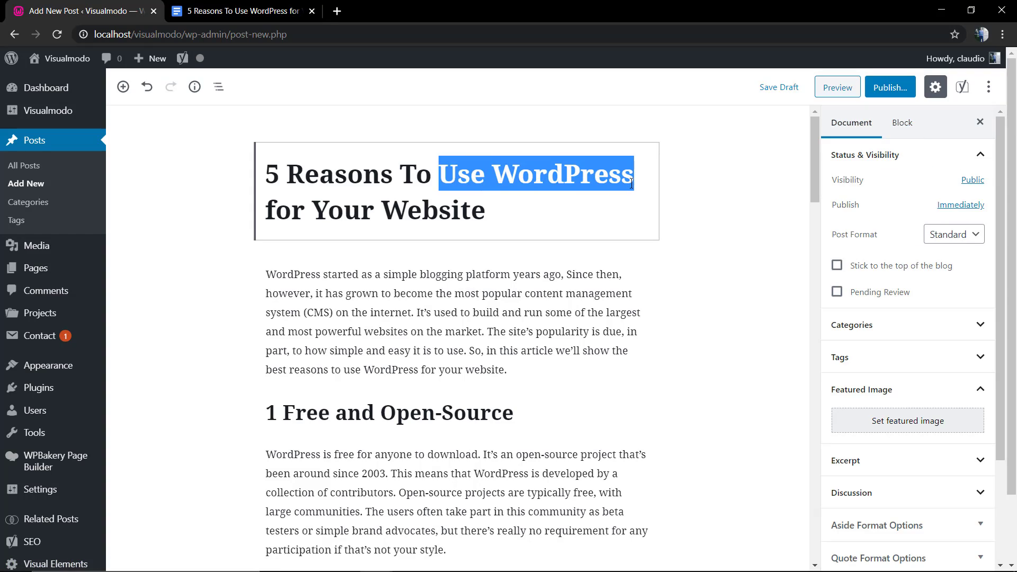
scroll(422, 268, down, 20)
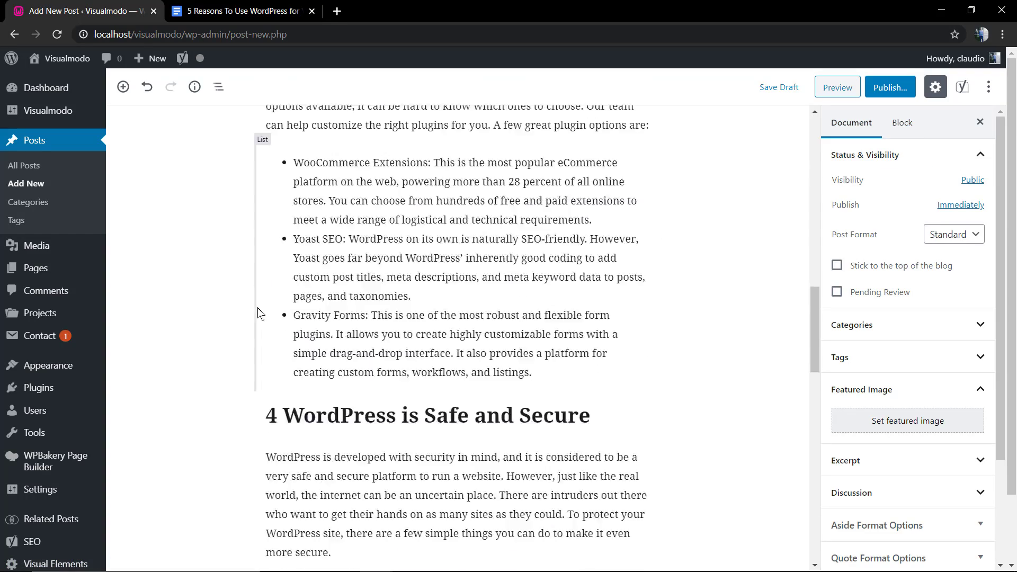
scroll(422, 267, up, 6)
scroll(423, 268, up, 14)
scroll(331, 255, down, 20)
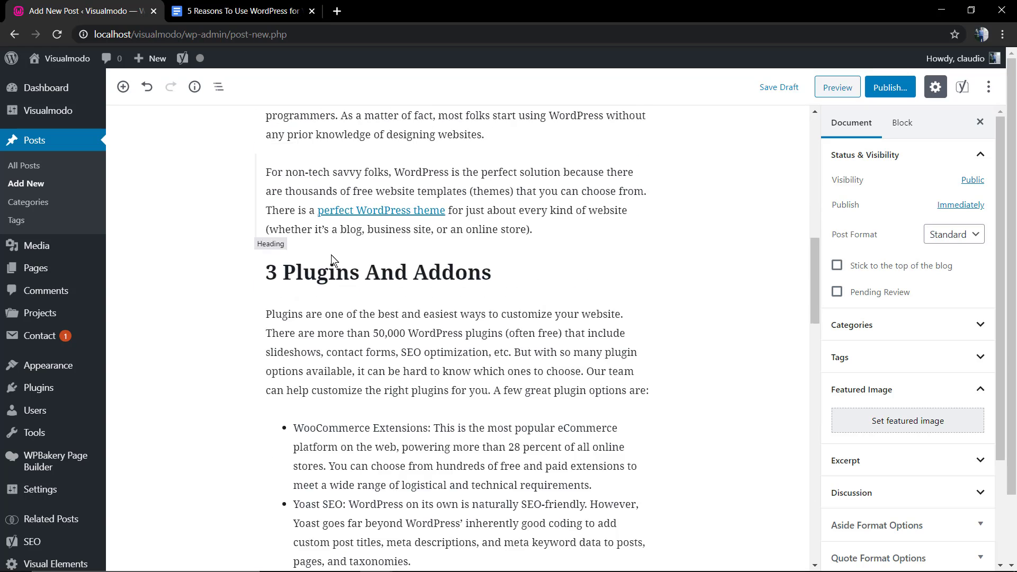
scroll(247, 288, up, 6)
click(202, 408)
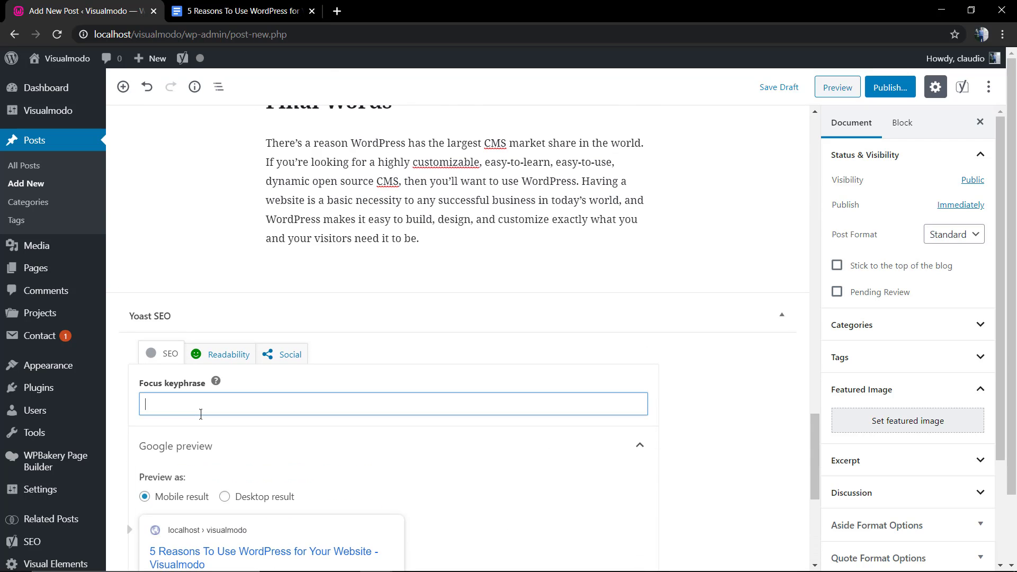
key(ctrl+v)
click(297, 378)
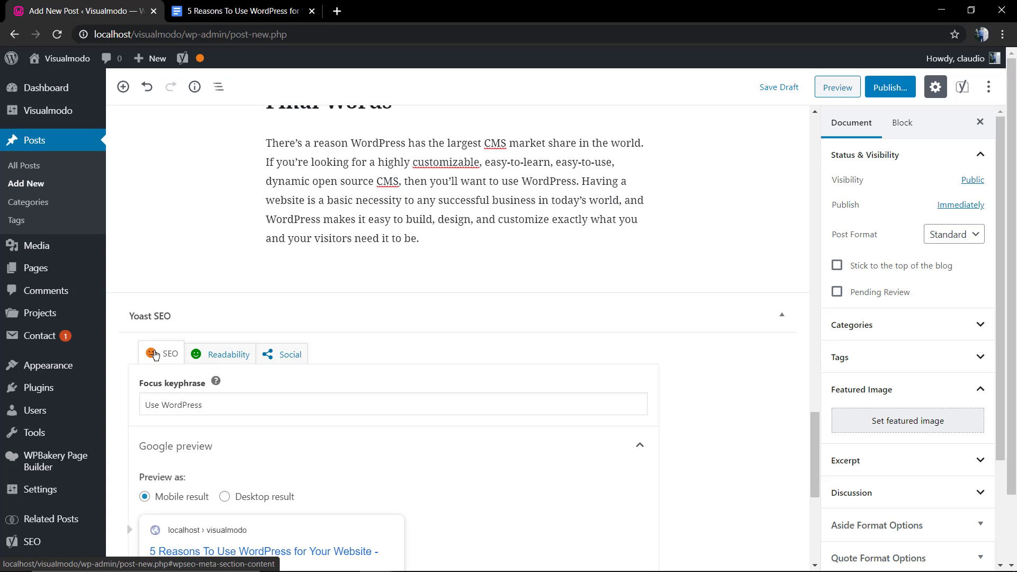
scroll(155, 355, down, 4)
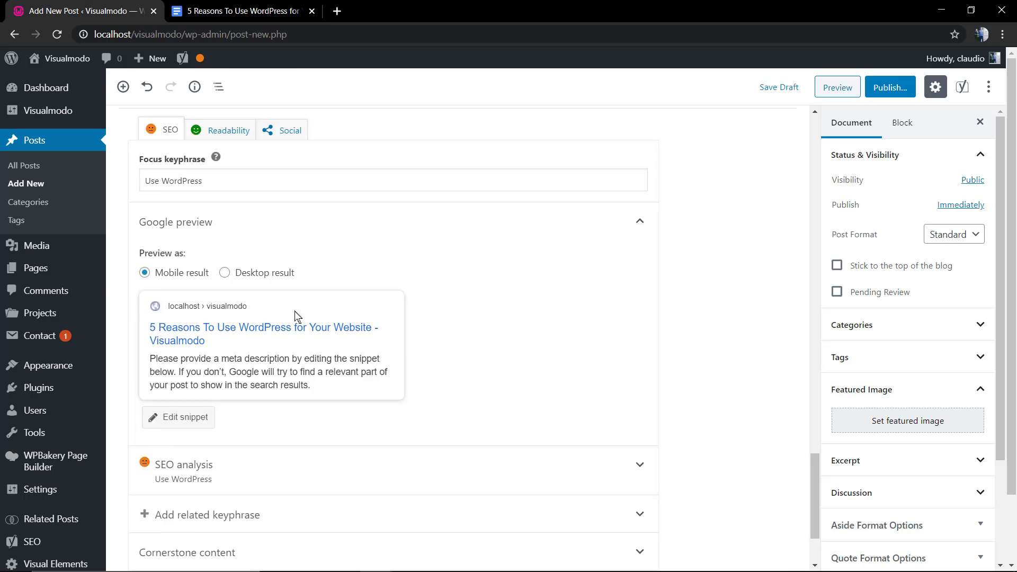
scroll(294, 318, down, 2)
Open the snippet editor and clear the test f characters from the SEO title
click(242, 230)
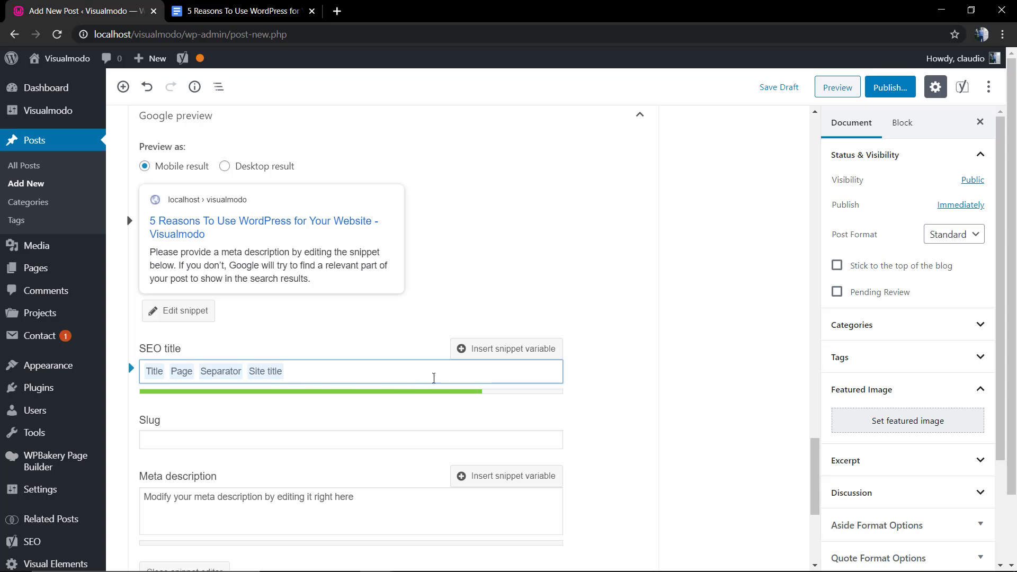
text(f)
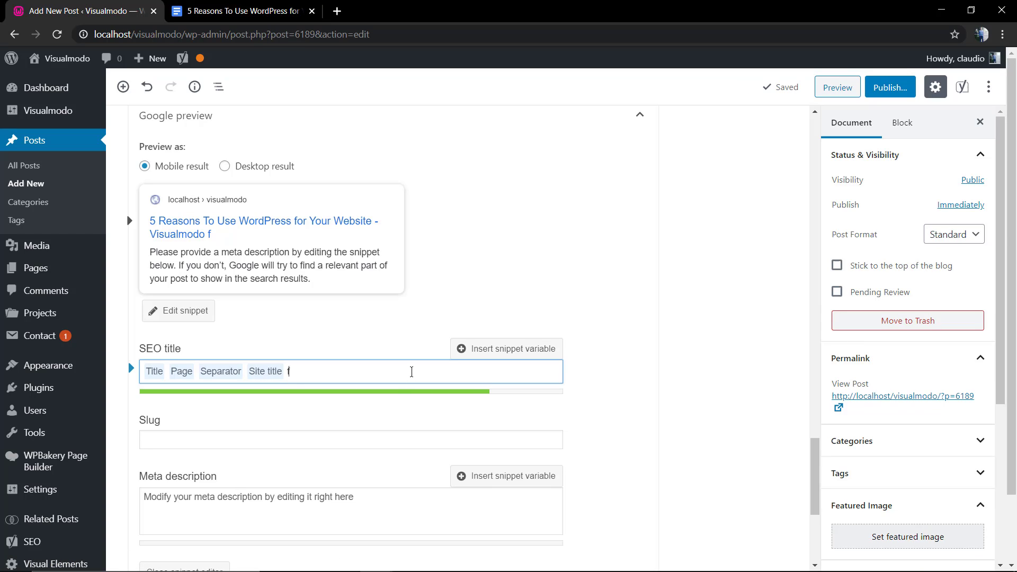
text(fffffffffffffffffffffffffffffff)
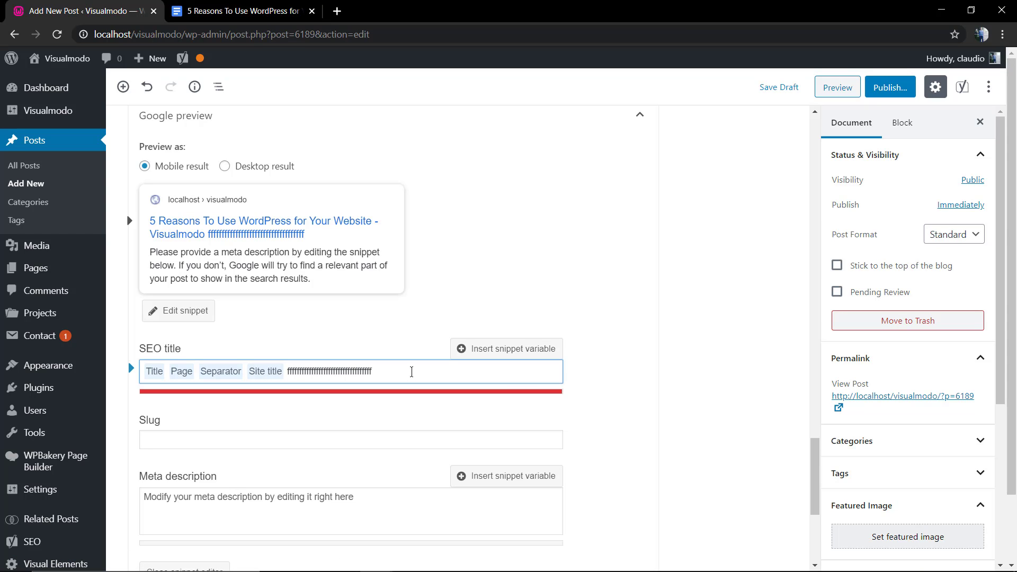
drag(409, 371, 289, 372)
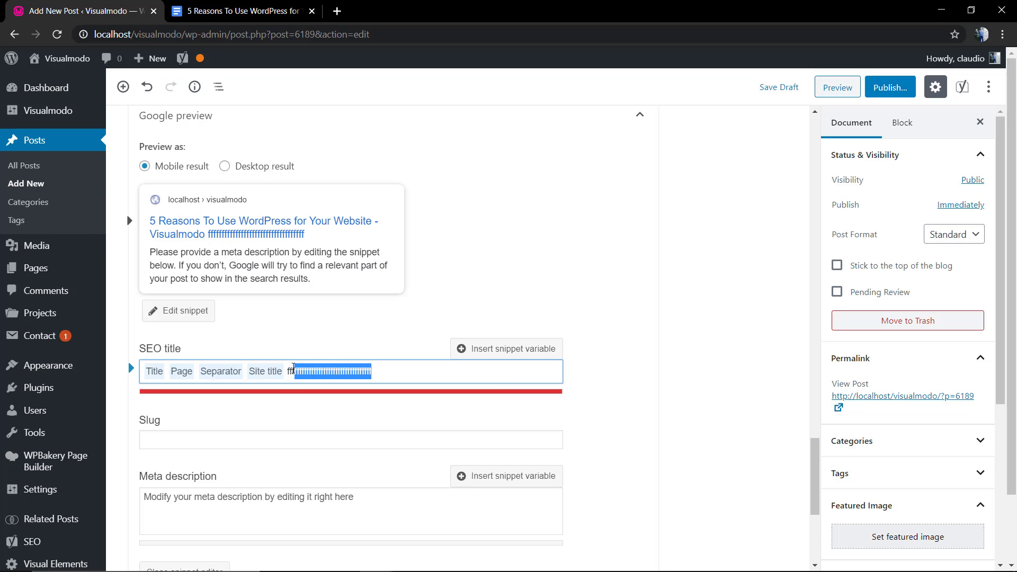
text(f)
key(BackSpace)
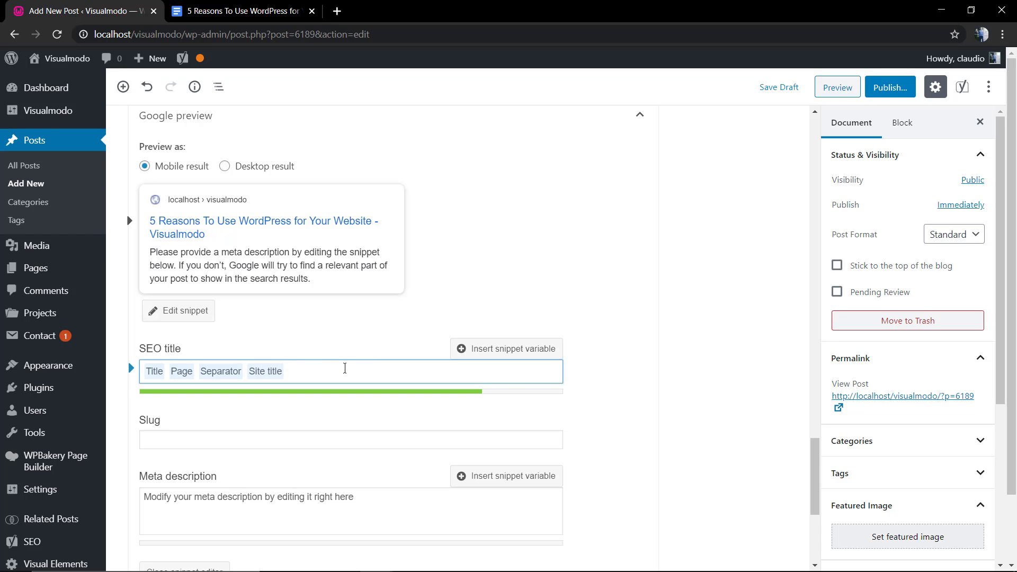
Copy the introduction's last sentence into the Yoast meta description
scroll(345, 368, up, 4)
scroll(348, 375, down, 8)
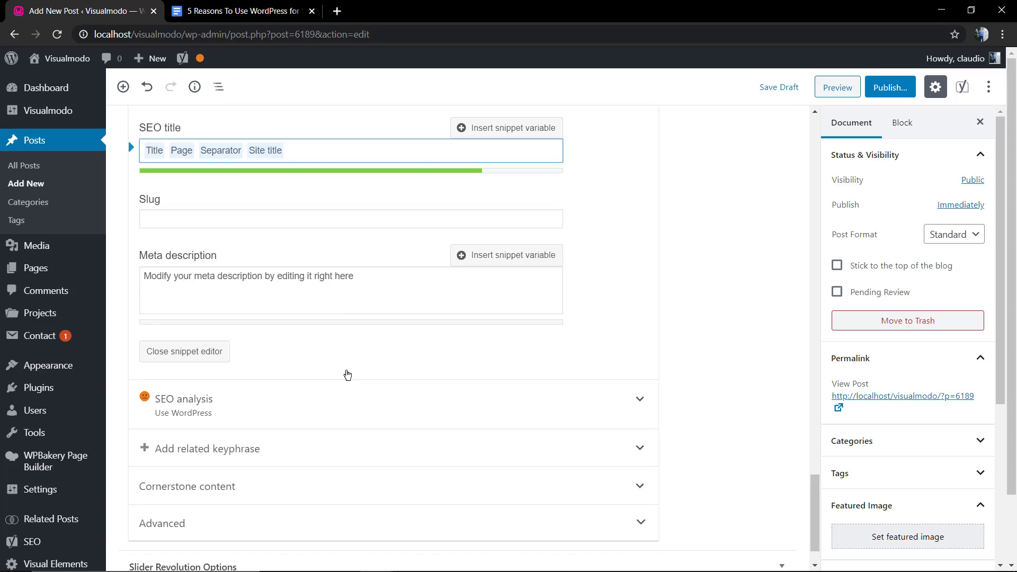
scroll(325, 291, up, 10)
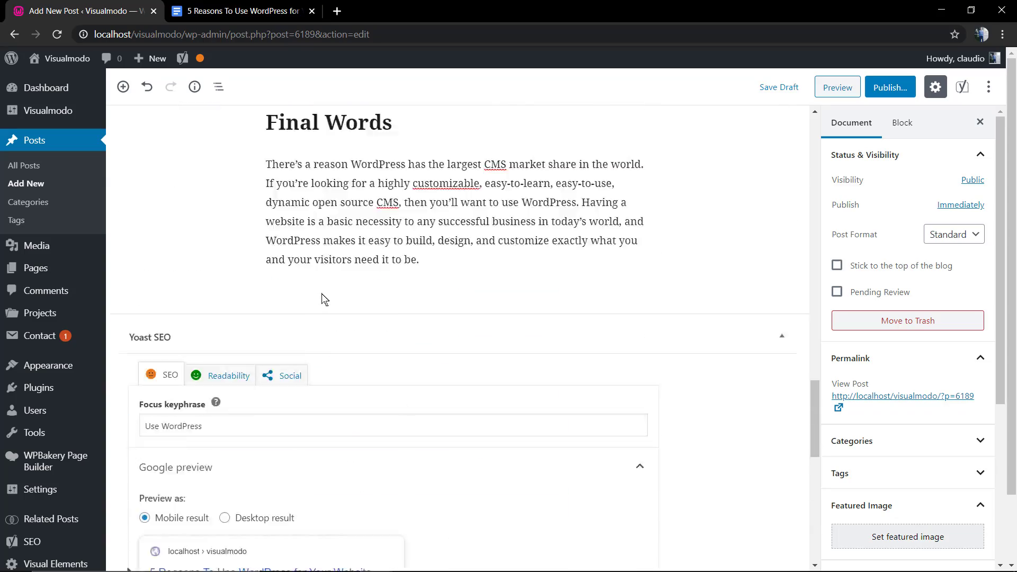
scroll(325, 300, up, 20)
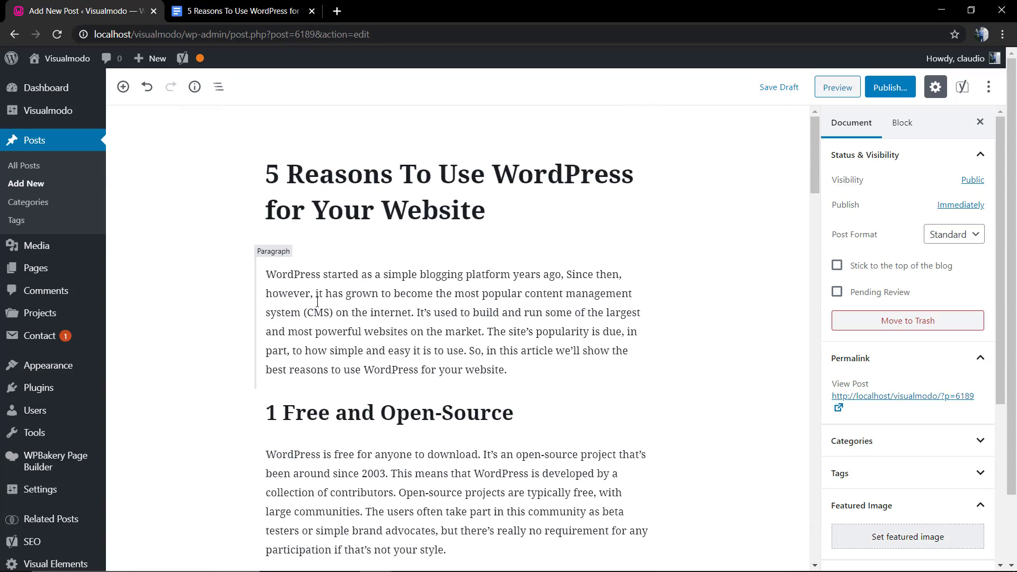
click(350, 310)
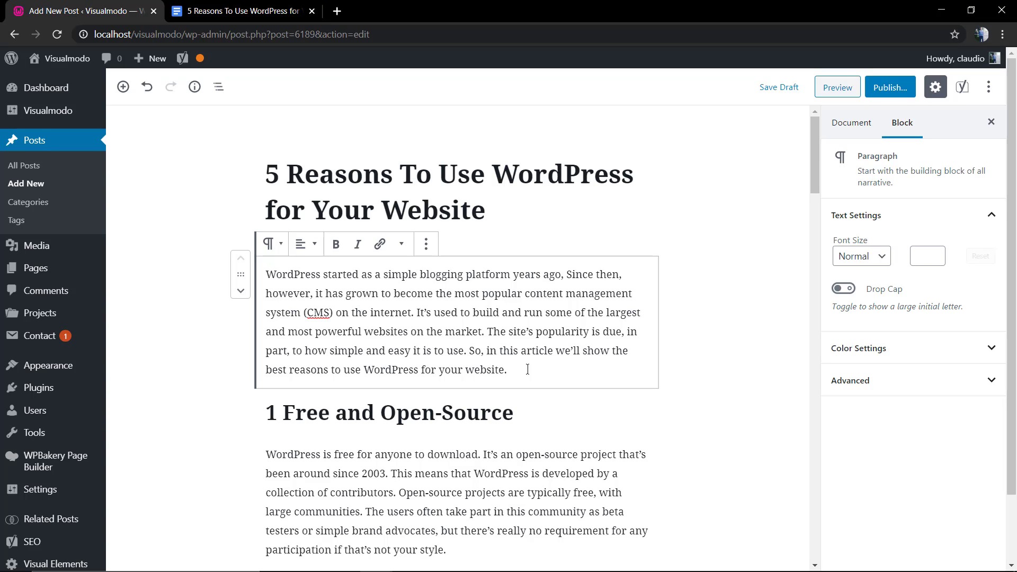
drag(524, 369, 488, 353)
key(ctrl+c)
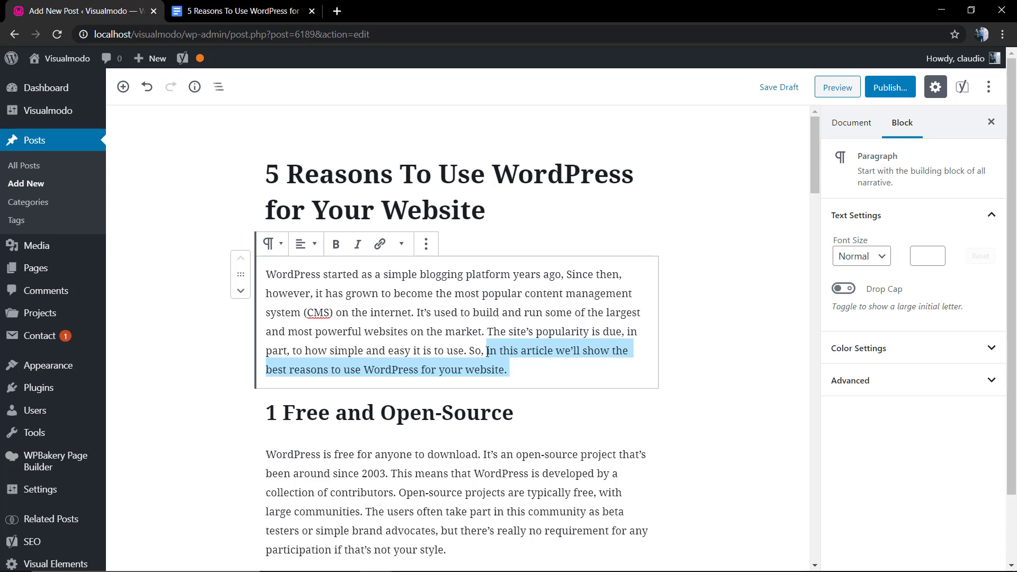
scroll(409, 363, down, 20)
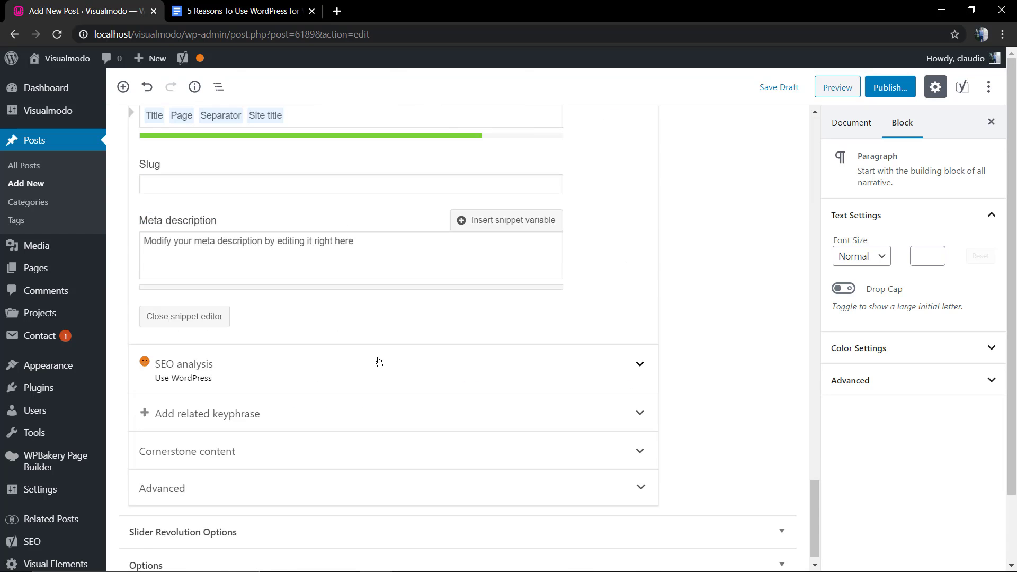
scroll(318, 349, up, 3)
click(257, 360)
key(ctrl+v)
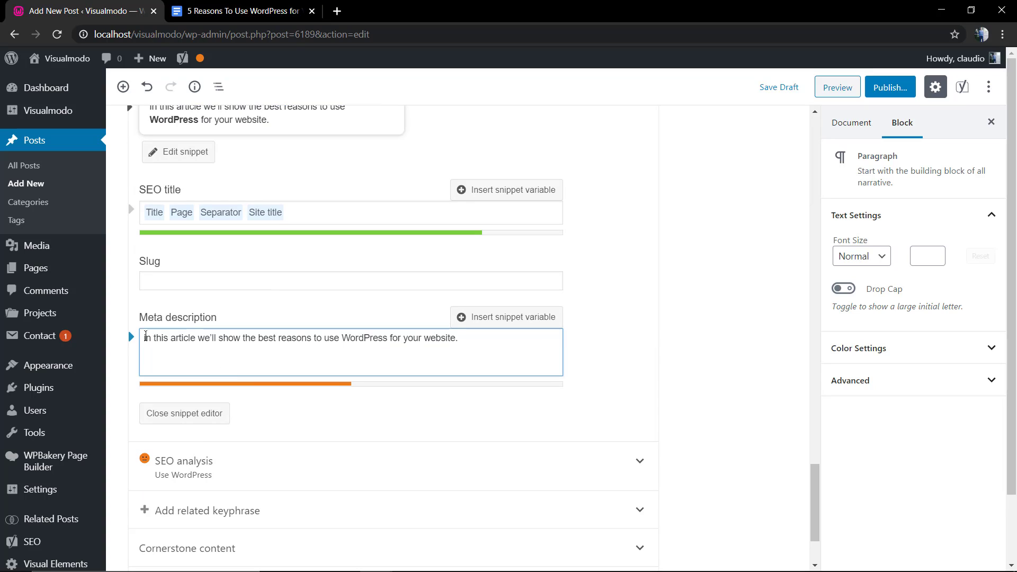
Extend the meta description with 'In addition, we'll explore the top benefits of WordPress usage'
click(140, 337)
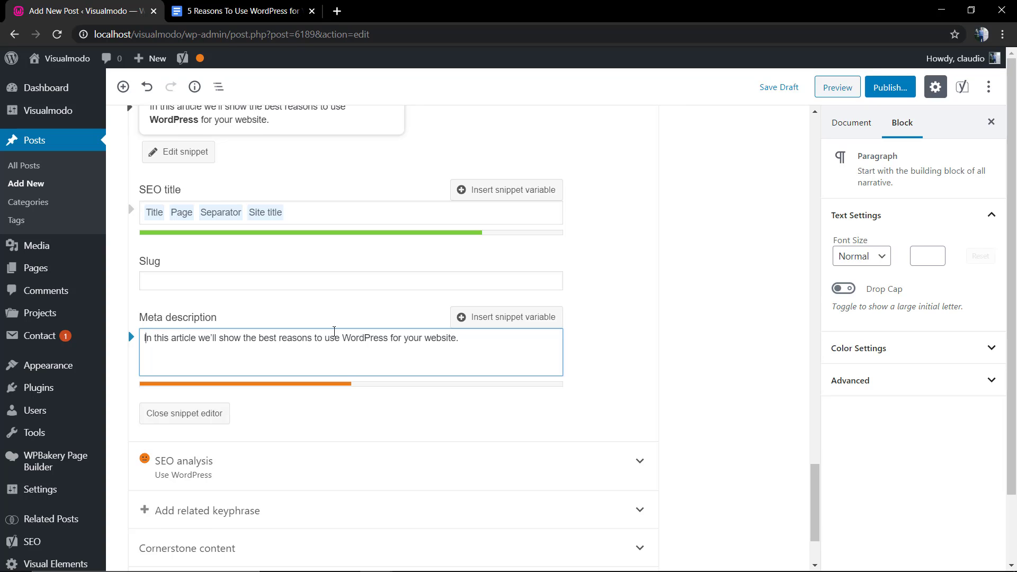
scroll(334, 331, up, 2)
scroll(339, 306, down, 2)
text(In addition, we'll e)
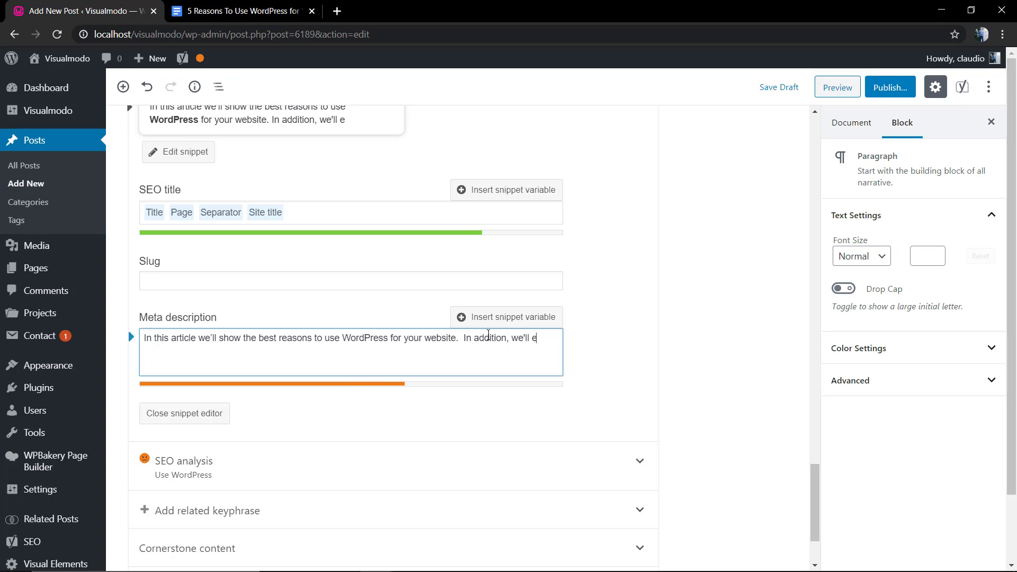
text(xplore the)
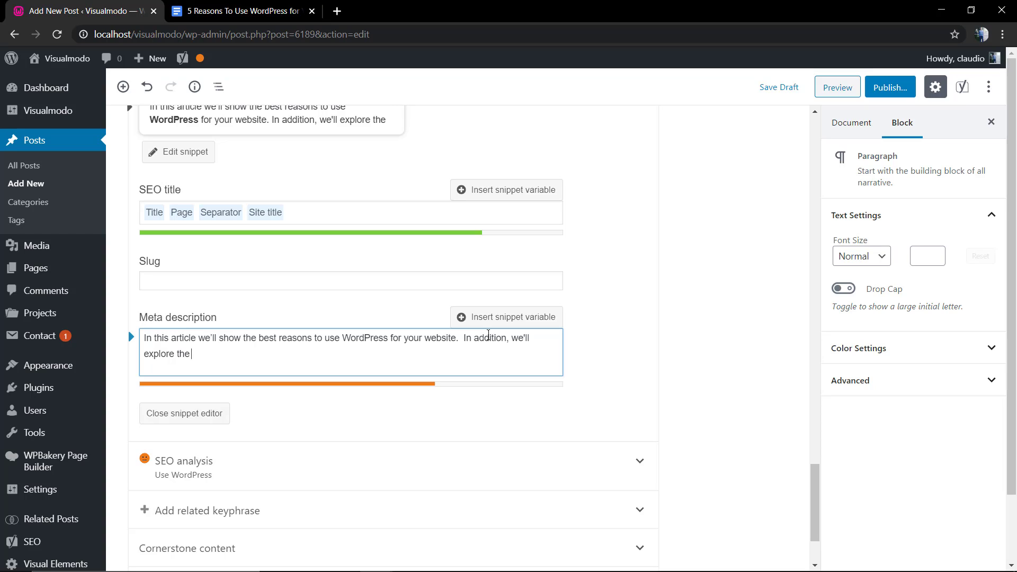
text( top)
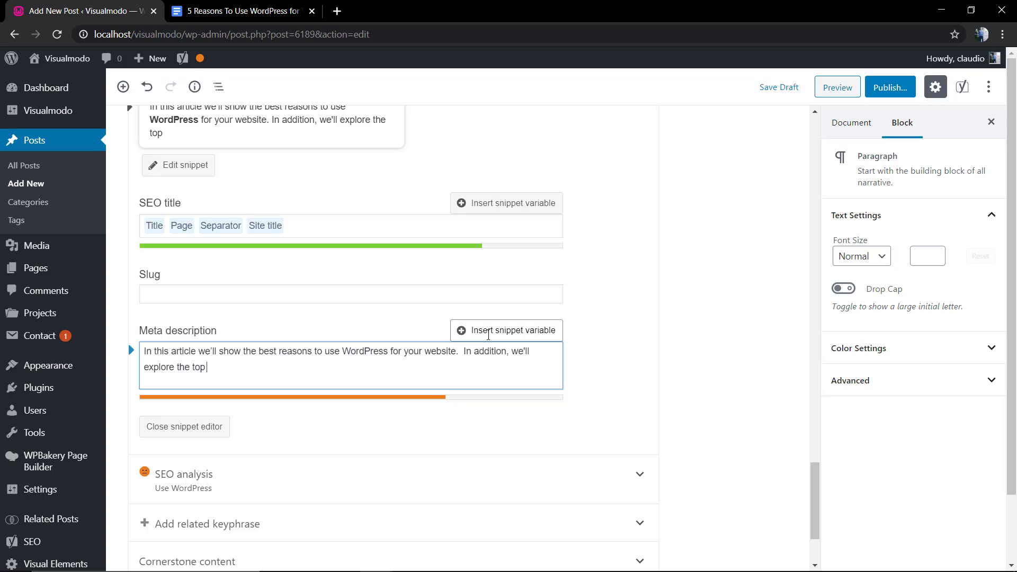
text( v)
key(BackSpace)
text(benefits)
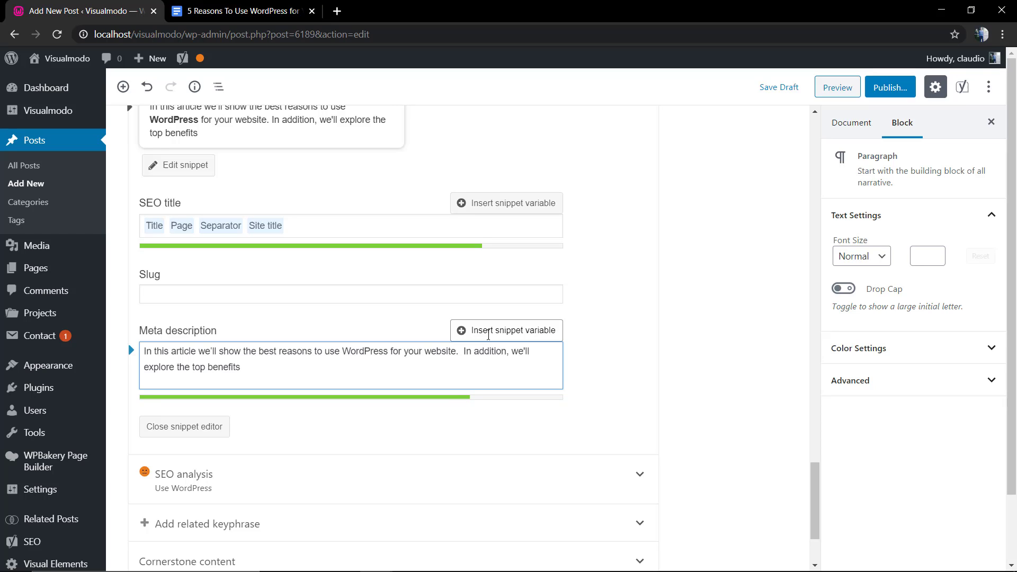
text( of WordPre)
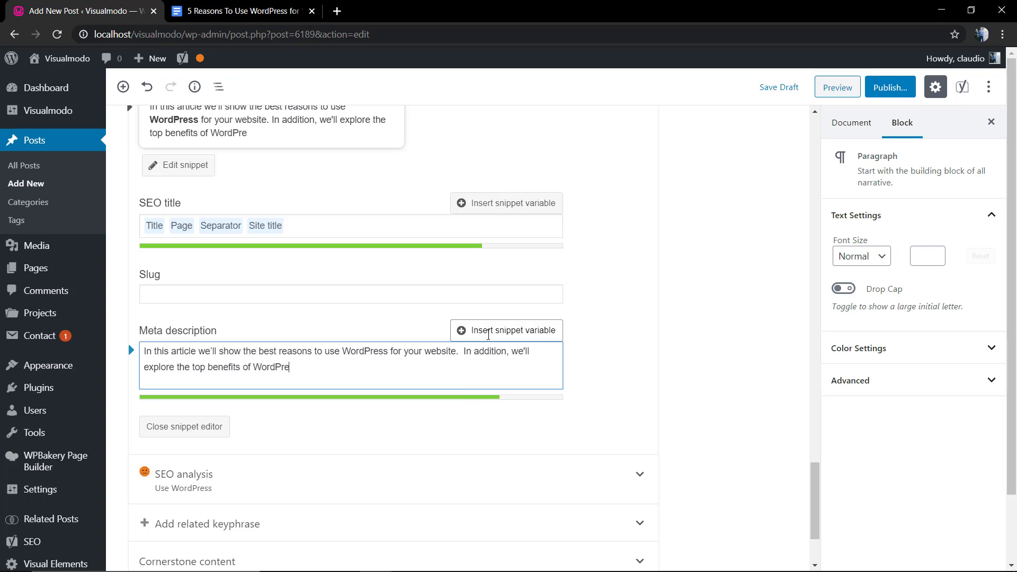
text(ss usage )
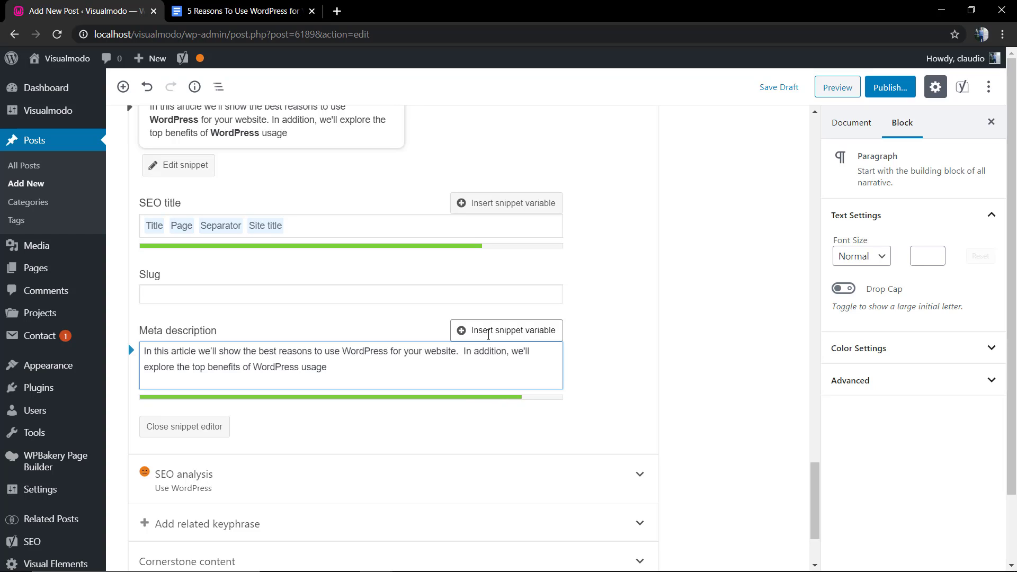
text(fffffffffffffffffffffffff)
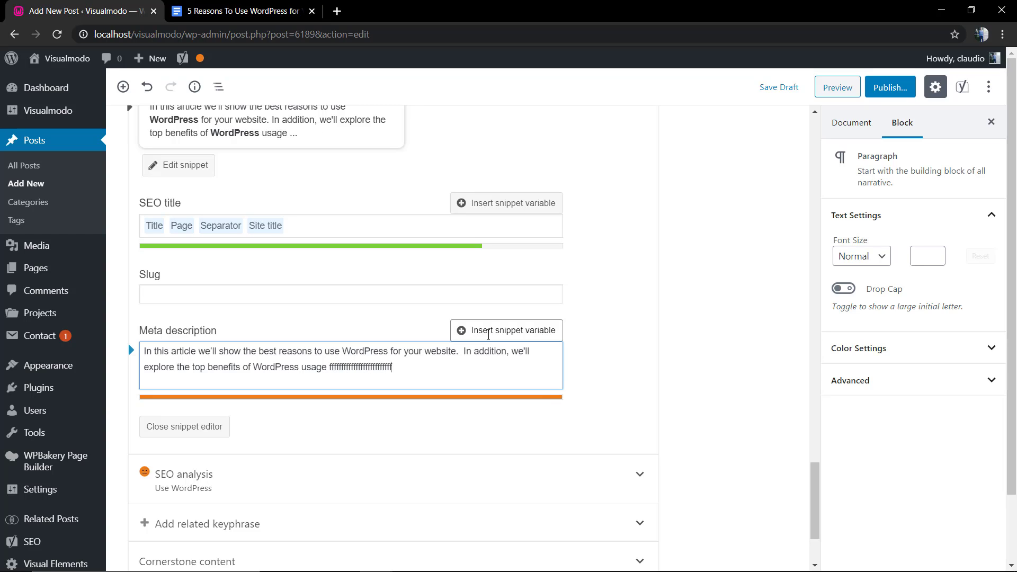
key(BackSpace)
key(BackSpace)
key(BackSpace)
key(BackSpace)
key(BackSpace)
key(BackSpace)
key(BackSpace)
key(BackSpace)
key(BackSpace)
key(BackSpace)
key(BackSpace)
key(BackSpace)
key(BackSpace)
key(BackSpace)
key(BackSpace)
key(BackSpace)
key(BackSpace)
key(BackSpace)
key(BackSpace)
key(BackSpace)
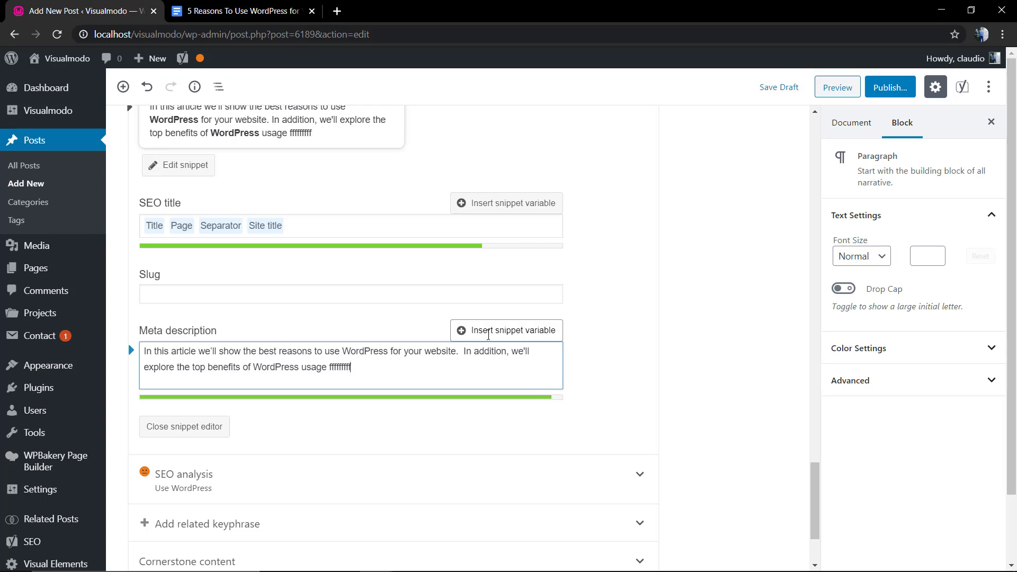
key(BackSpace)
Publish the post and check its new permalink ending /5-reasons-to-use-wordpress-for-your-website/
scroll(488, 334, up, 6)
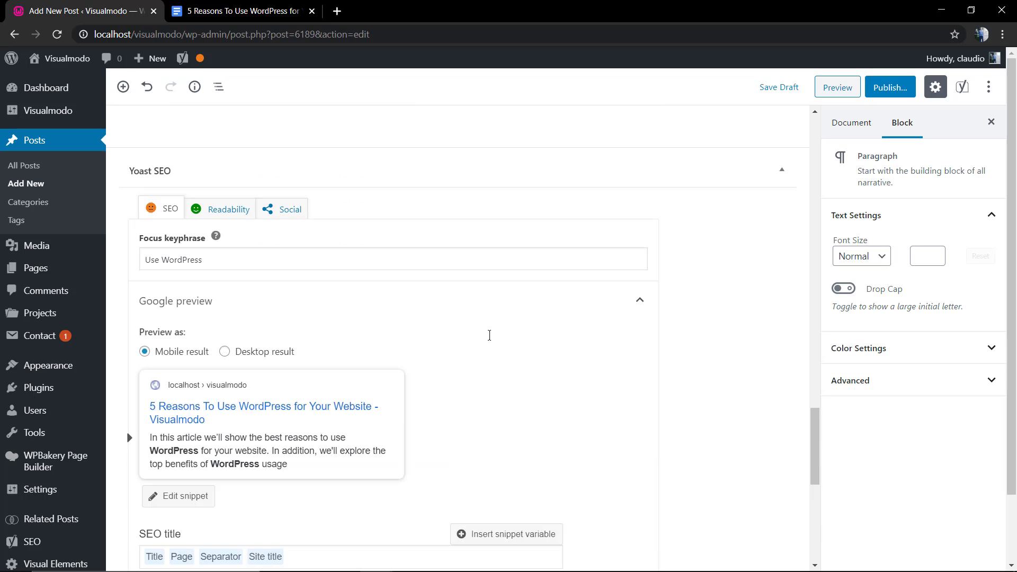
scroll(488, 341, down, 4)
scroll(357, 334, down, 4)
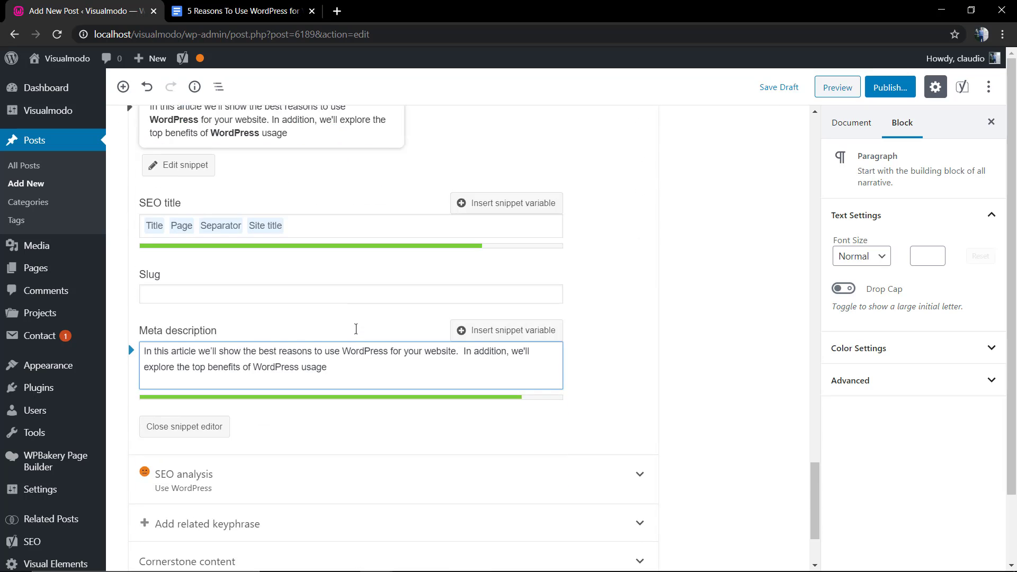
scroll(358, 334, up, 4)
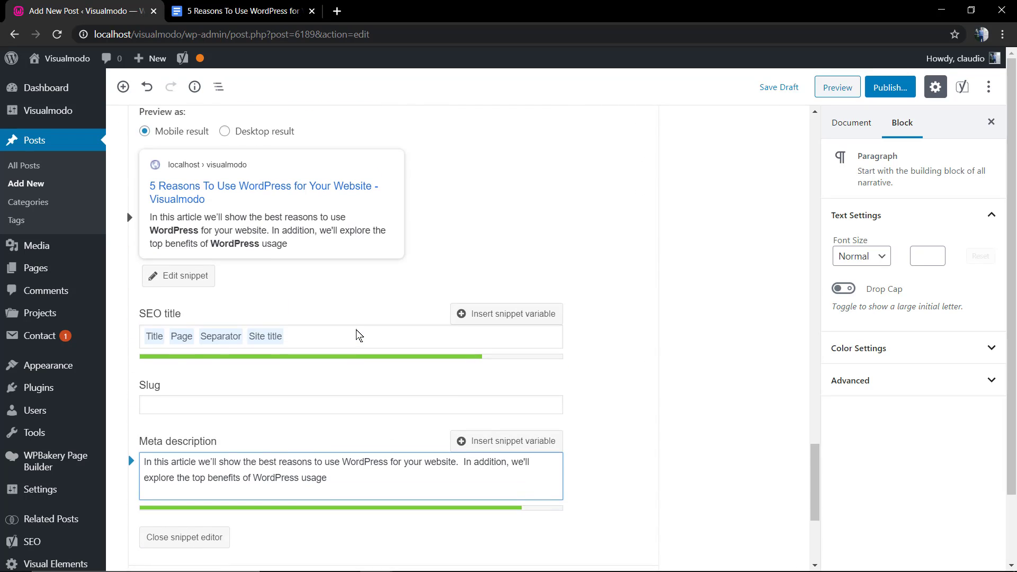
scroll(359, 334, up, 2)
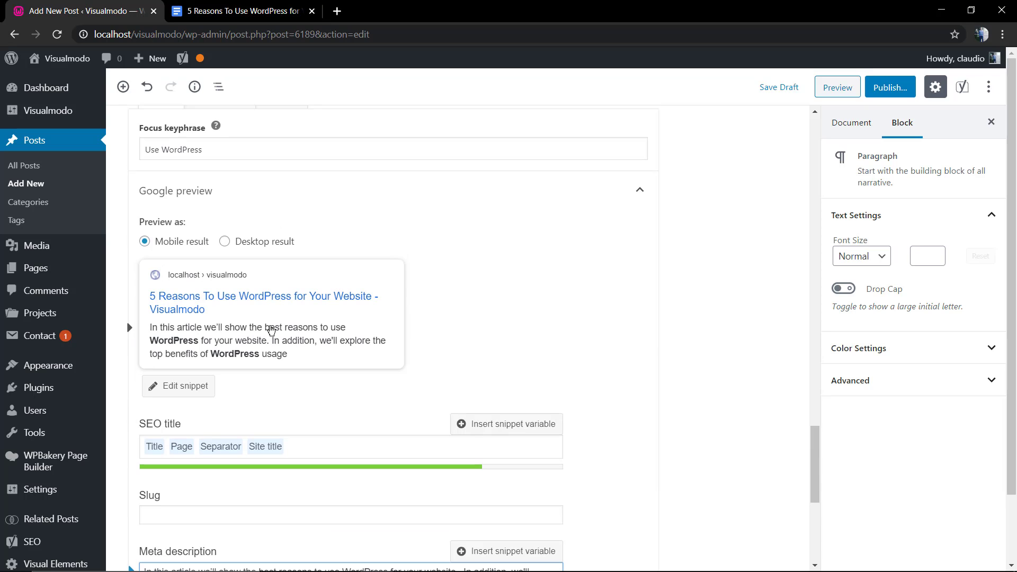
scroll(344, 316, up, 10)
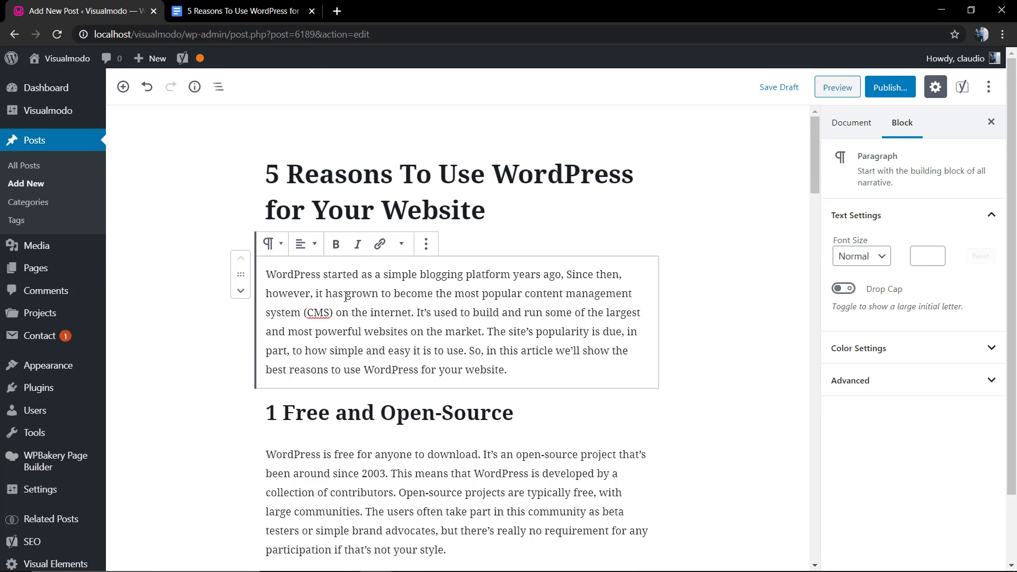
click(380, 193)
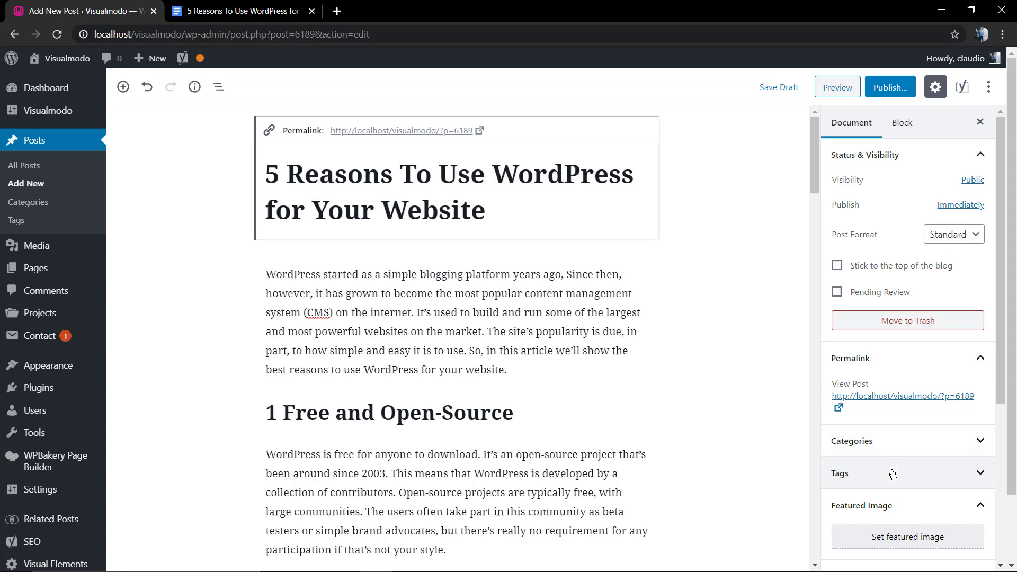
click(889, 88)
click(924, 95)
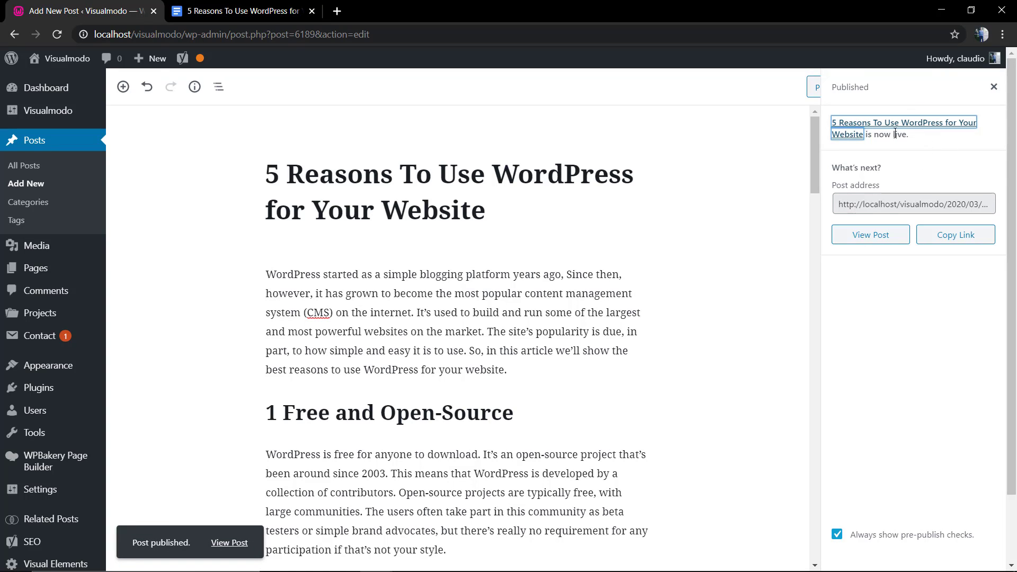
click(907, 204)
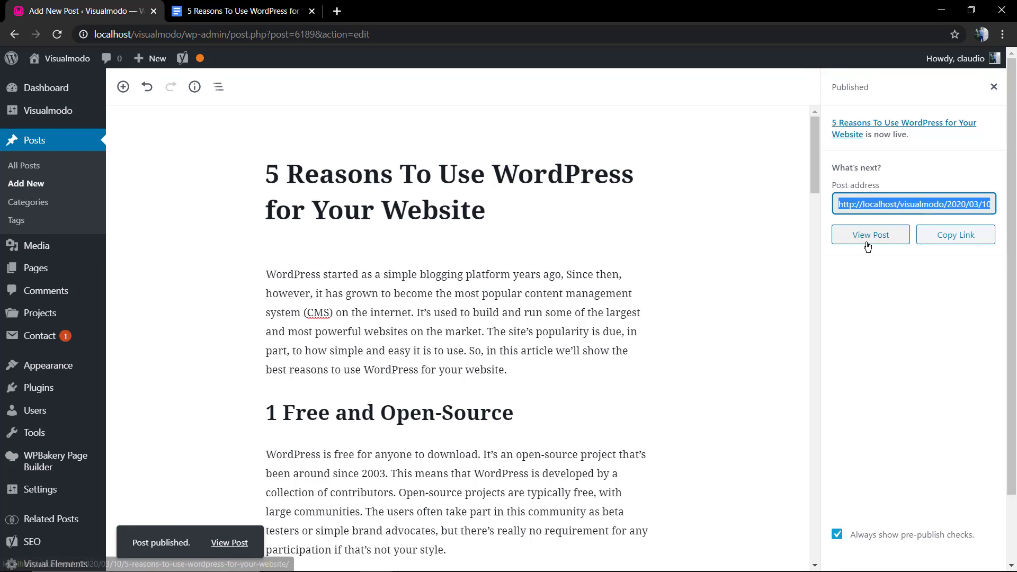
click(459, 185)
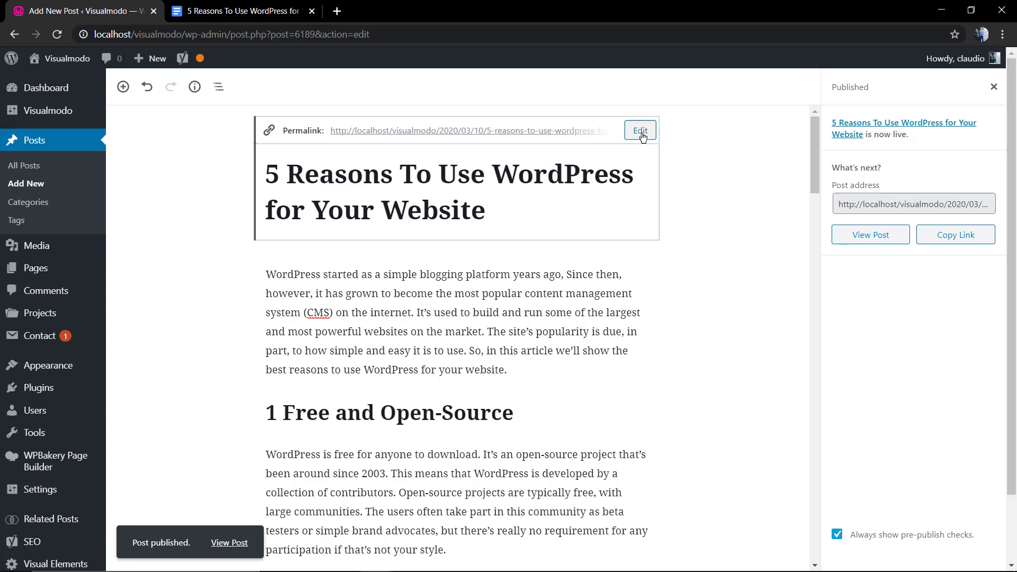
Expand Yoast's SEO analysis for 'Use WordPress' to show its problems and good results
scroll(522, 211, down, 20)
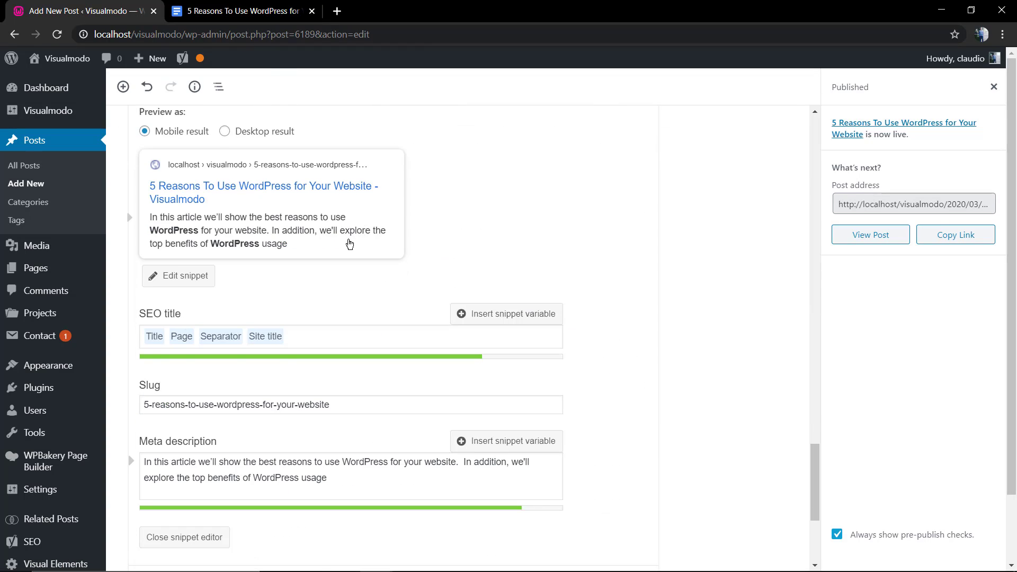
scroll(350, 244, up, 4)
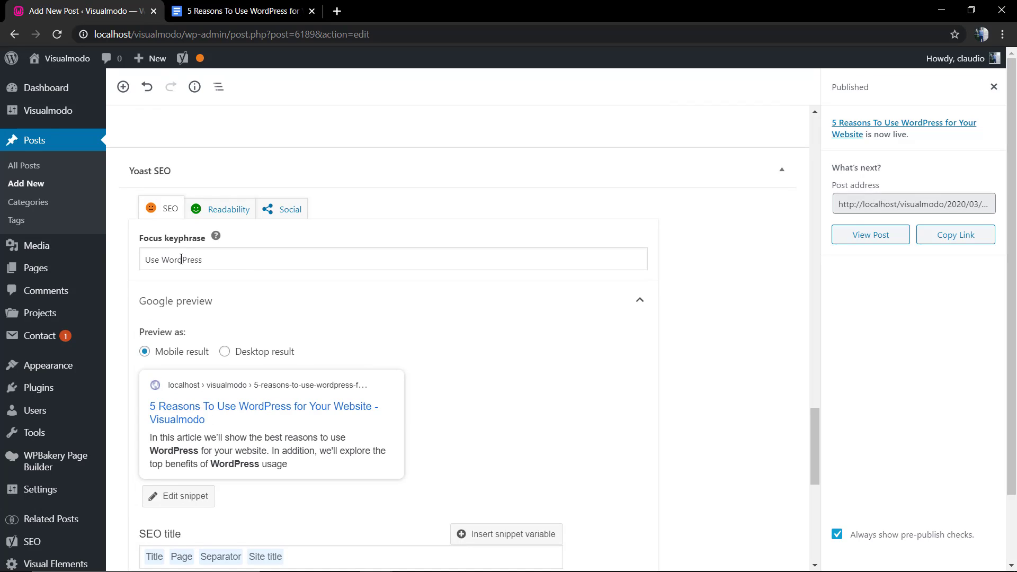
scroll(181, 259, down, 2)
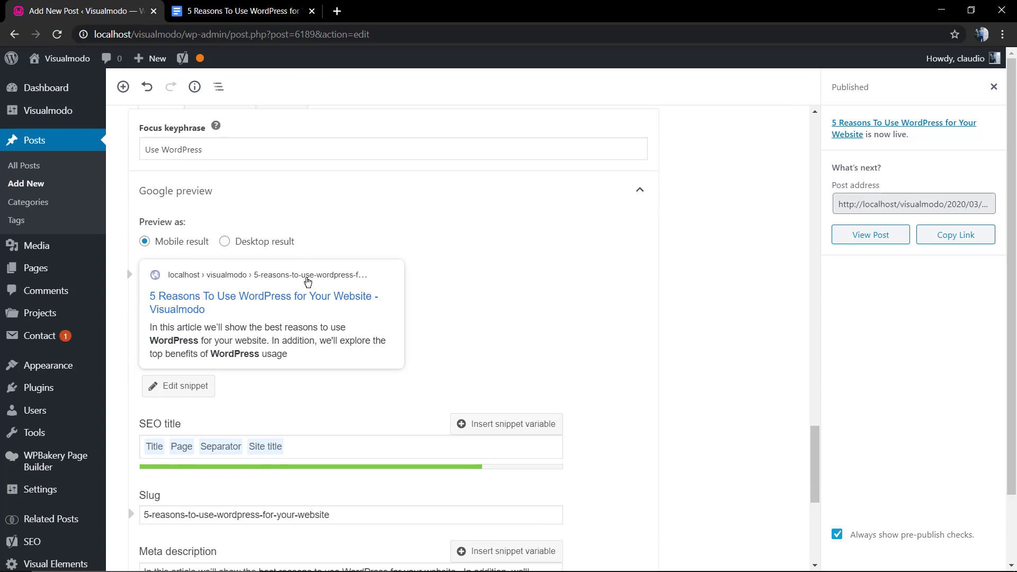
scroll(323, 294, down, 2)
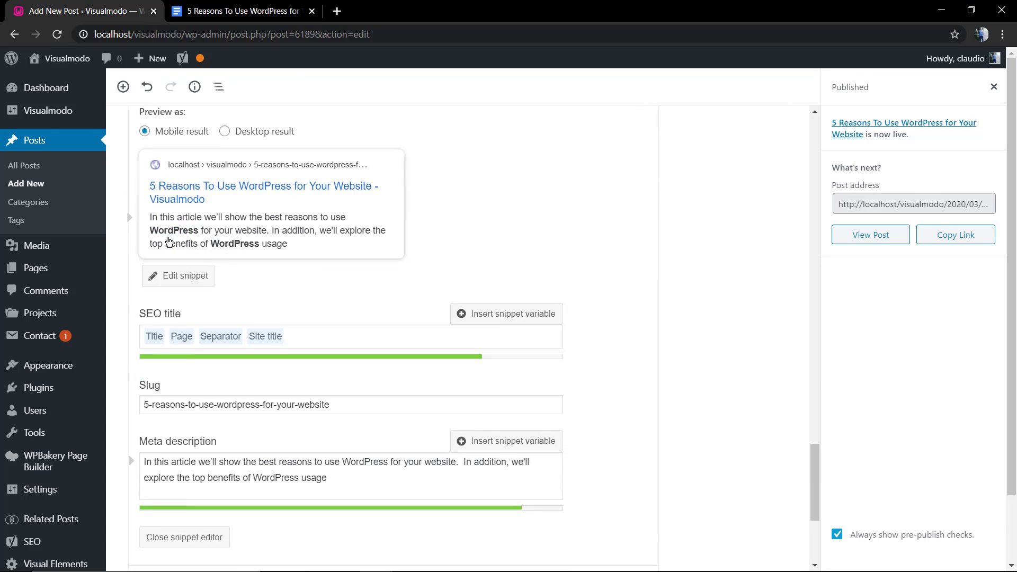
scroll(297, 204, down, 2)
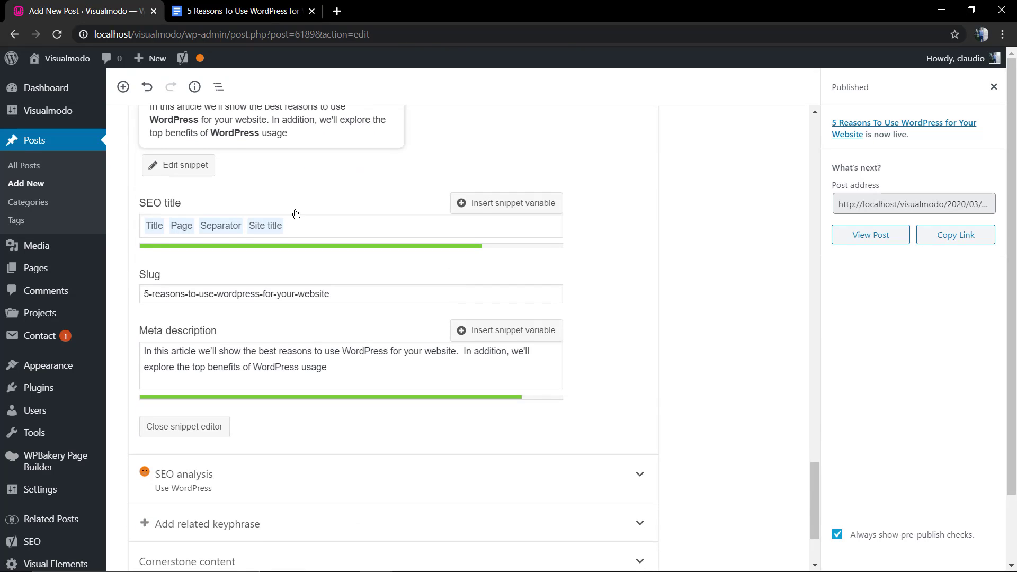
scroll(366, 180, up, 2)
scroll(281, 251, down, 4)
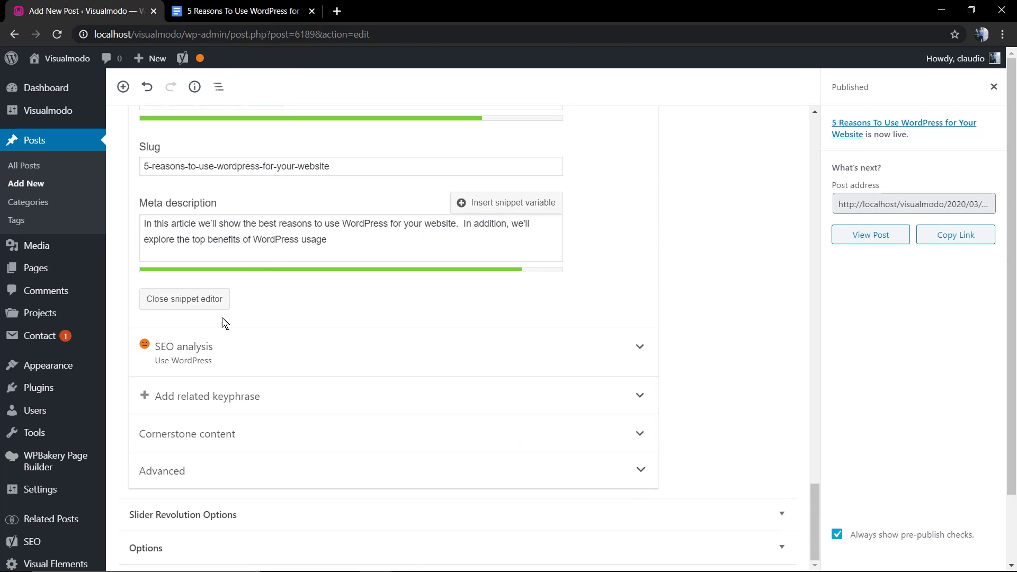
click(282, 346)
Highlight the keyphrase density occurrences of WordPress in the post text
scroll(297, 339, down, 4)
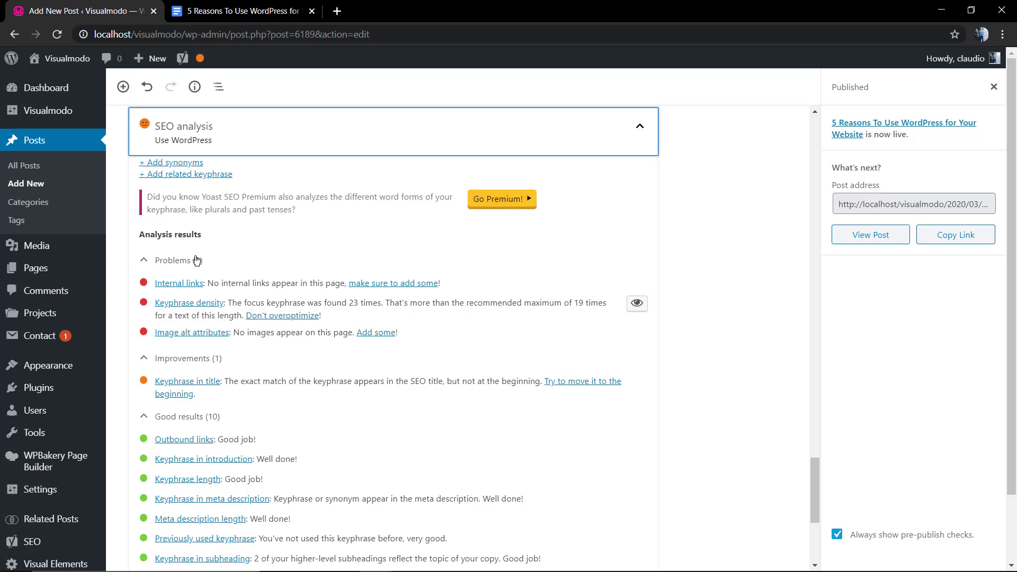
scroll(196, 260, down, 2)
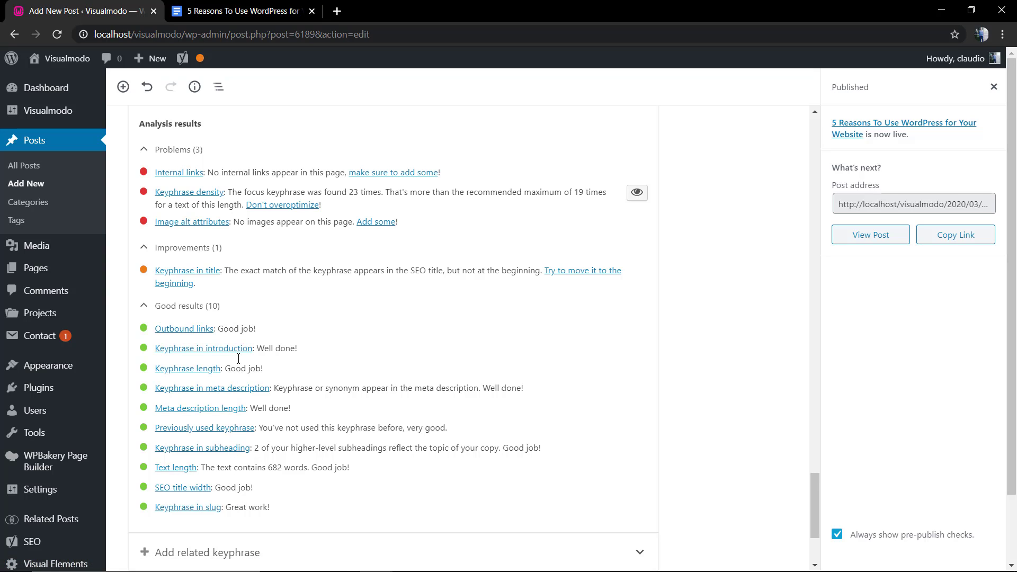
scroll(237, 361, up, 2)
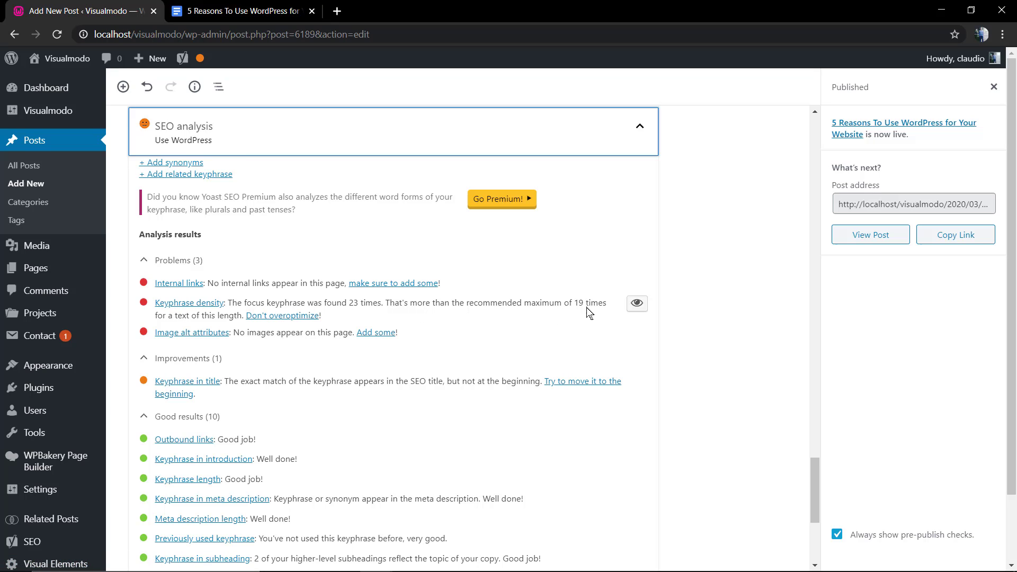
click(636, 302)
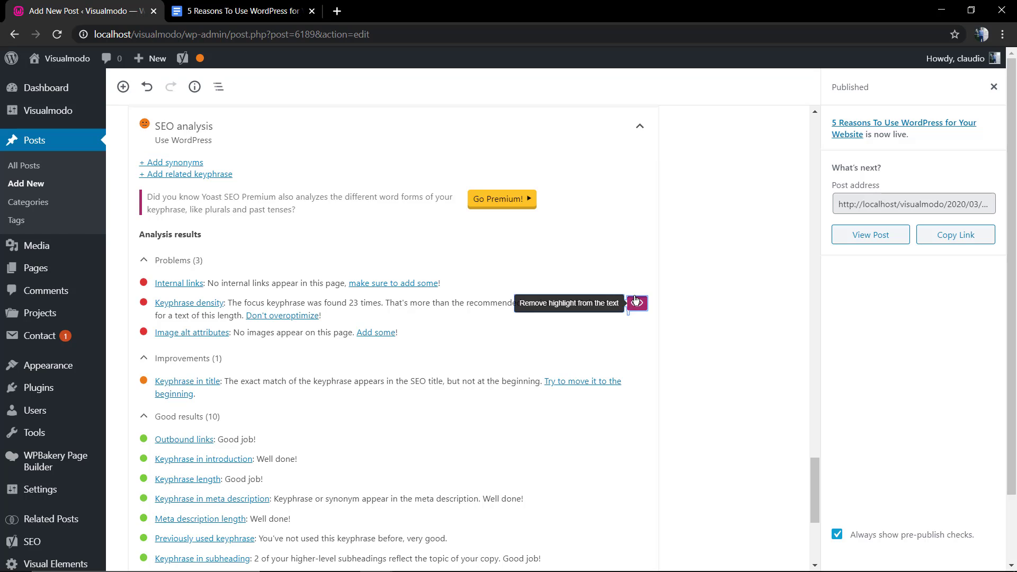
Replace the paragraph-opening 'WordPress' with 'It' and delete 'WordPress' before 'website'
scroll(499, 306, up, 20)
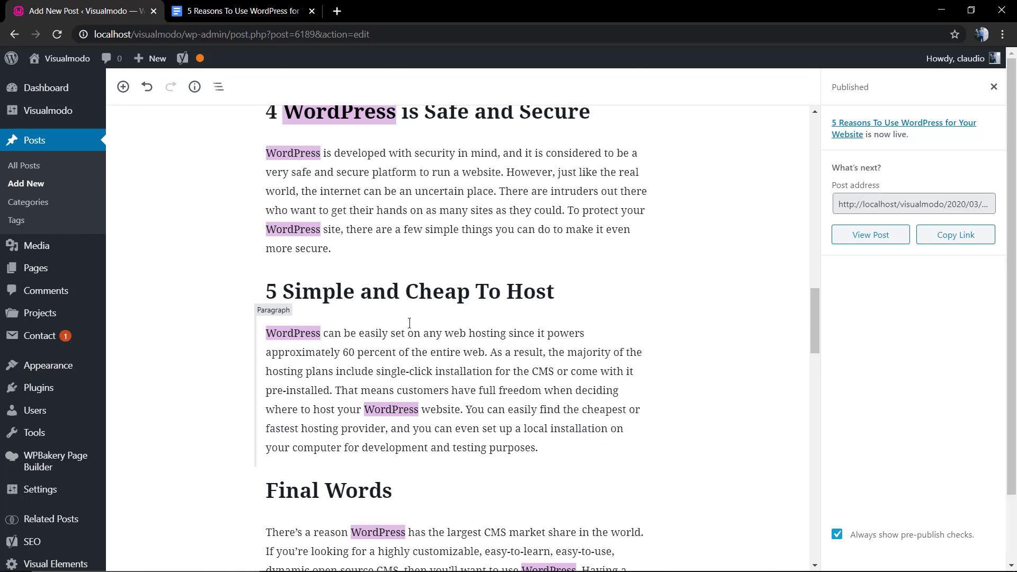
double_click(306, 334)
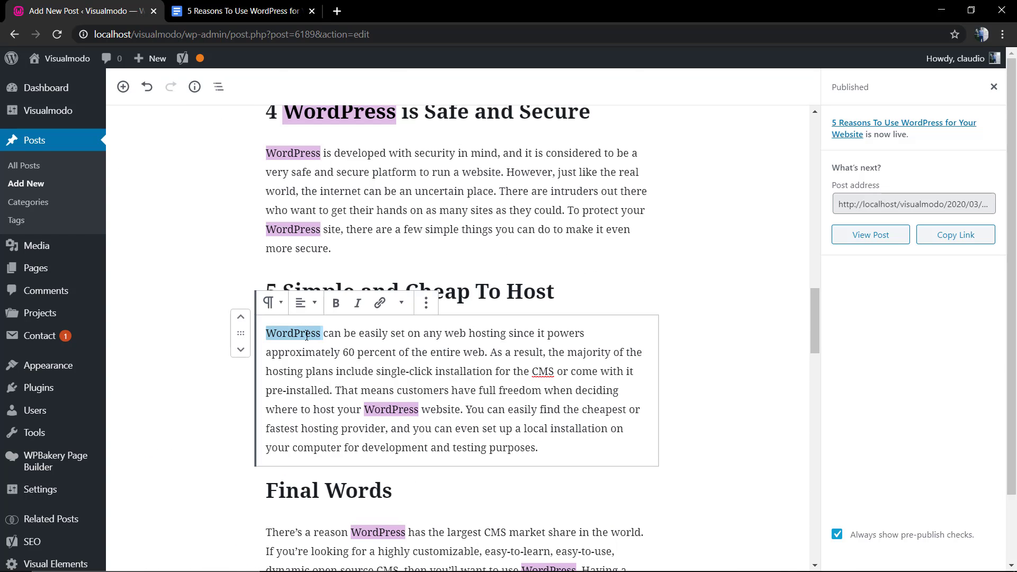
text(It)
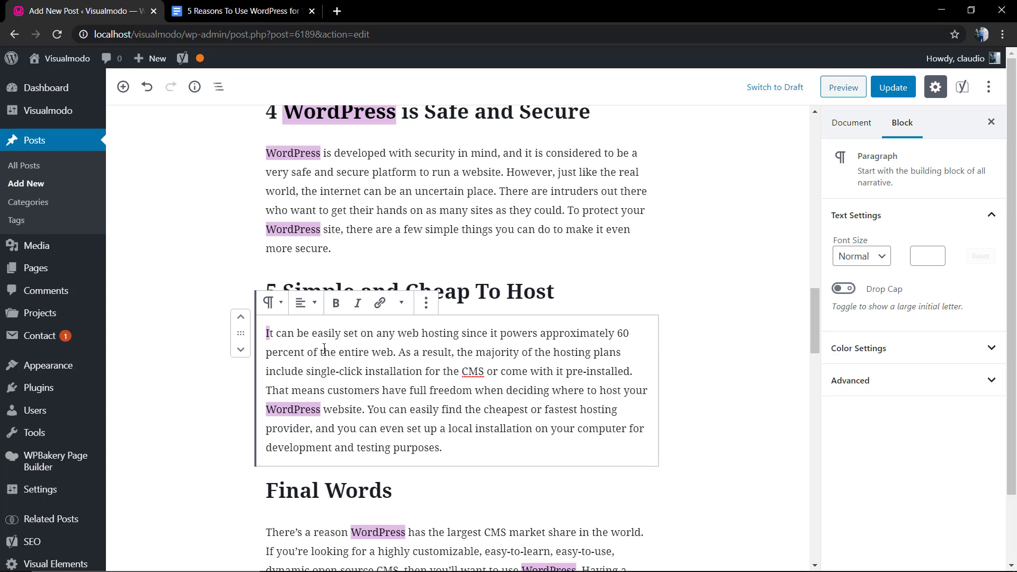
double_click(300, 411)
key(BackSpace)
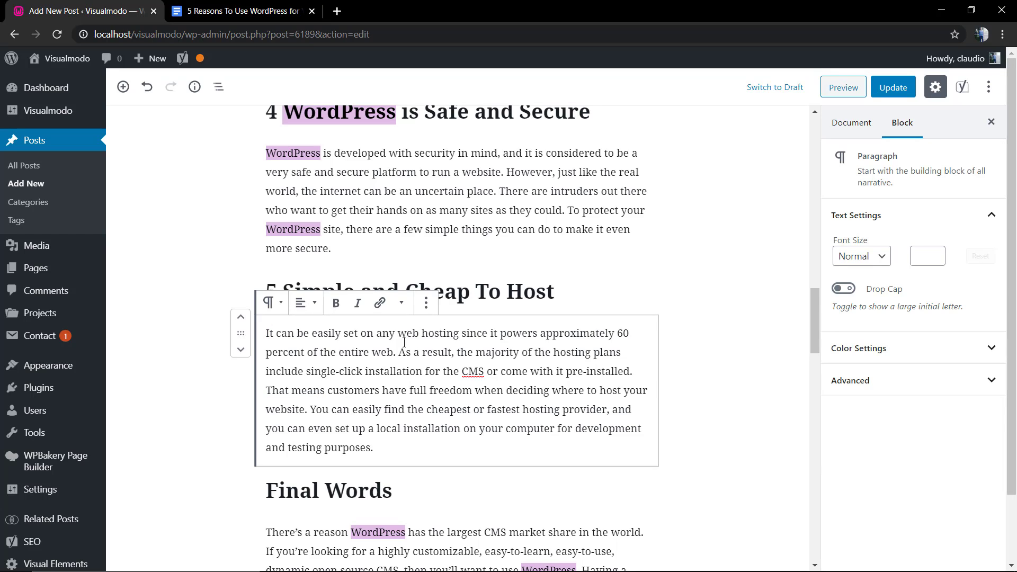
Delete the redundant 'WordPress' before 'site' in section 4 and after 'beyond' in the Yoast item
scroll(404, 342, up, 2)
double_click(300, 340)
key(BackSpace)
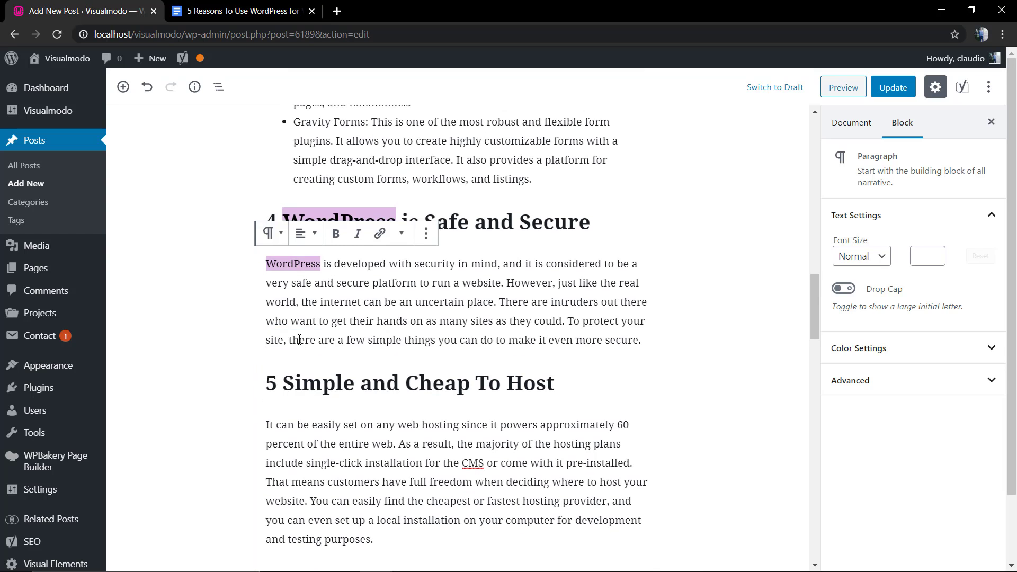
scroll(299, 339, up, 4)
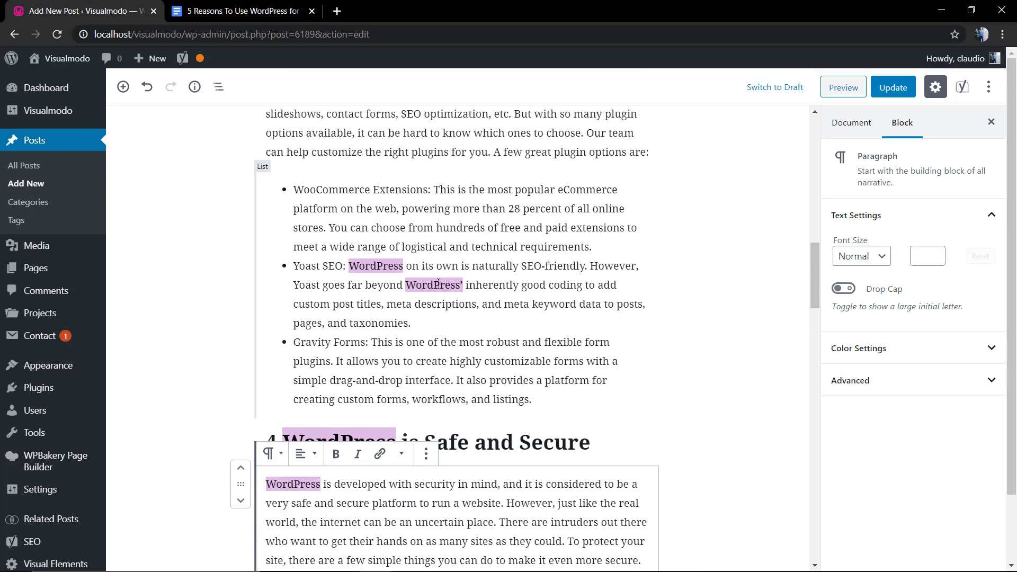
double_click(438, 283)
key(BackSpace)
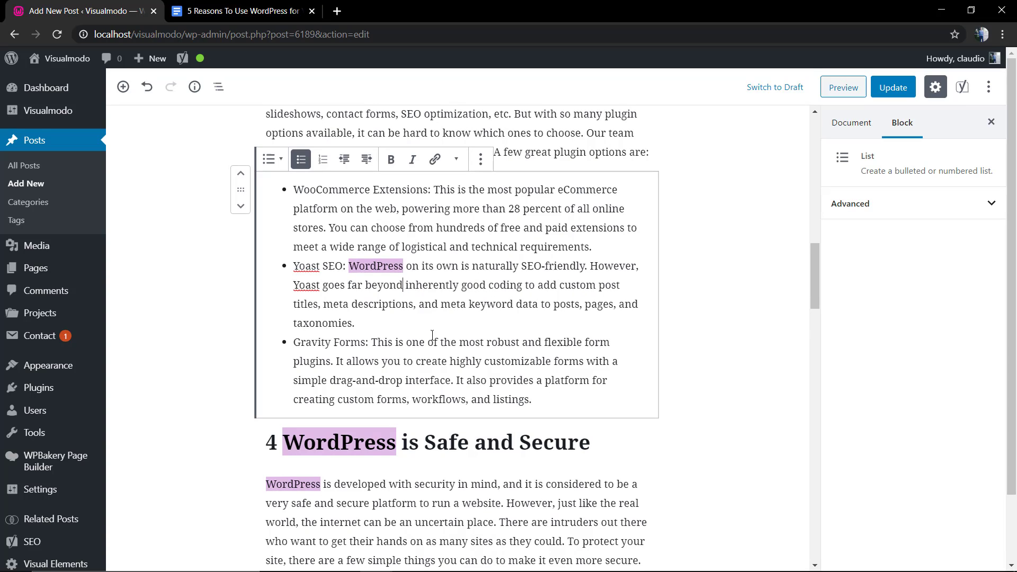
Add 'it' after 'beyond' and turn 'websites' in section 2 into a link
text(it)
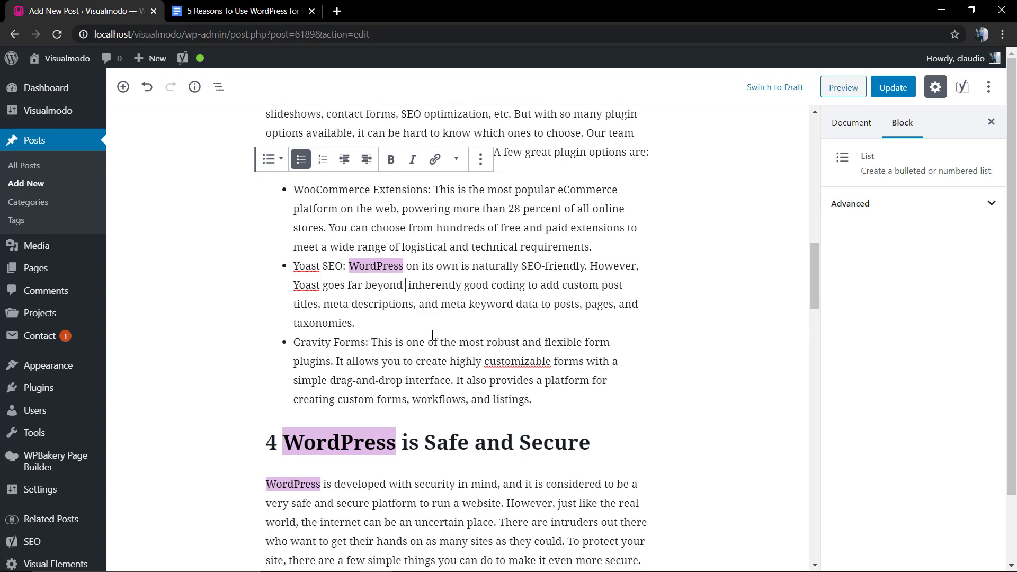
scroll(424, 318, down, 20)
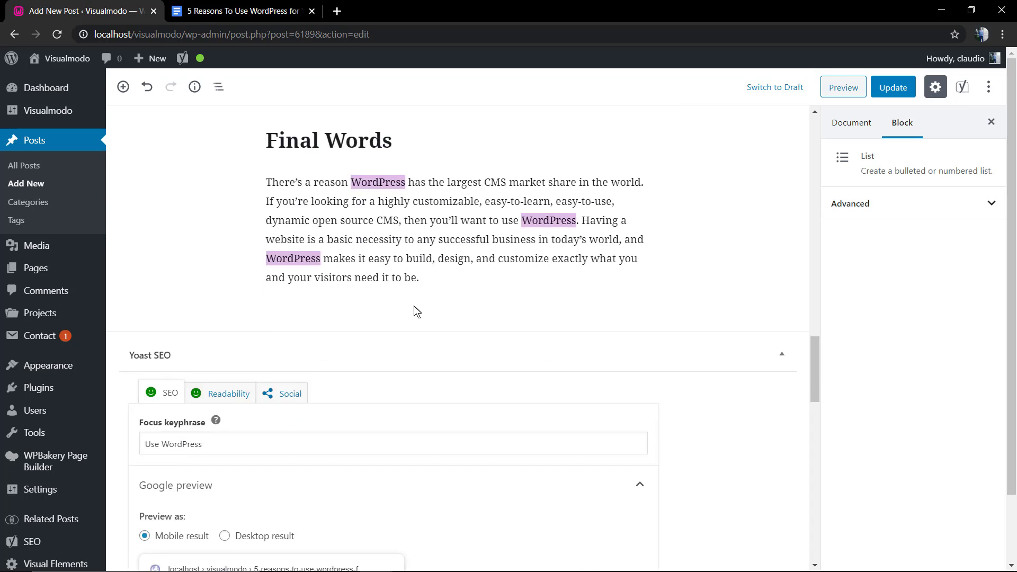
scroll(429, 310, down, 2)
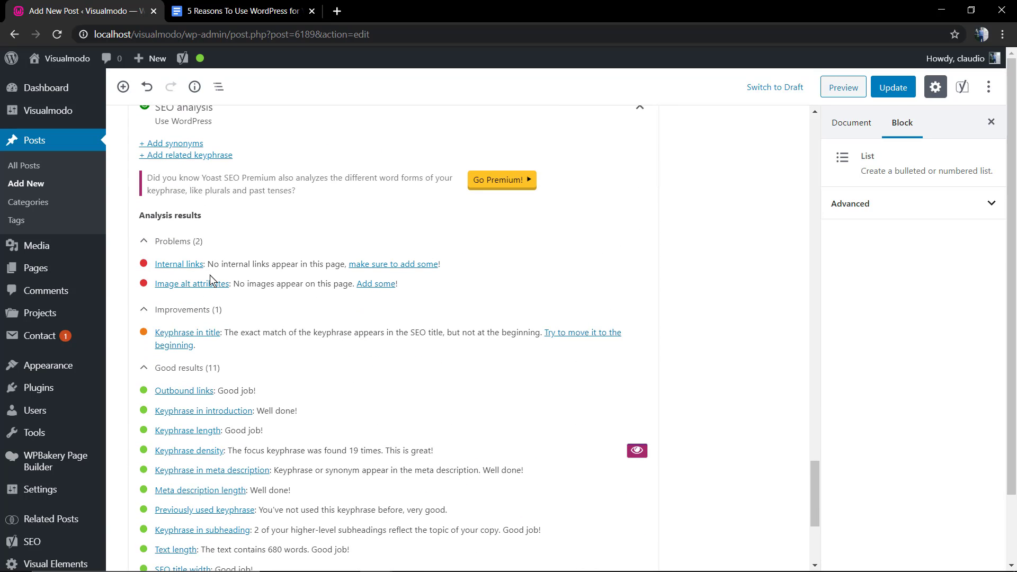
scroll(211, 280, up, 15)
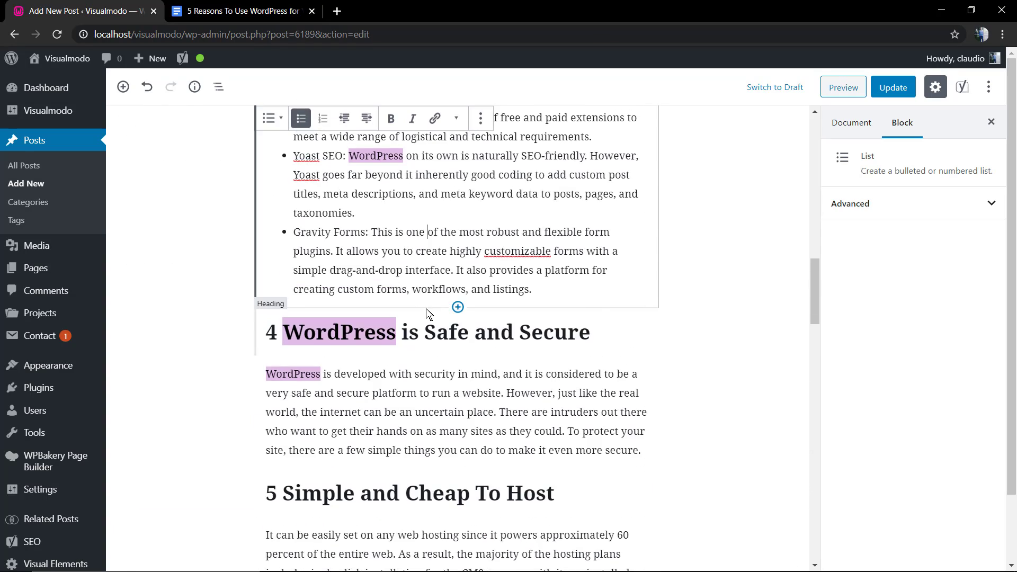
scroll(426, 312, up, 6)
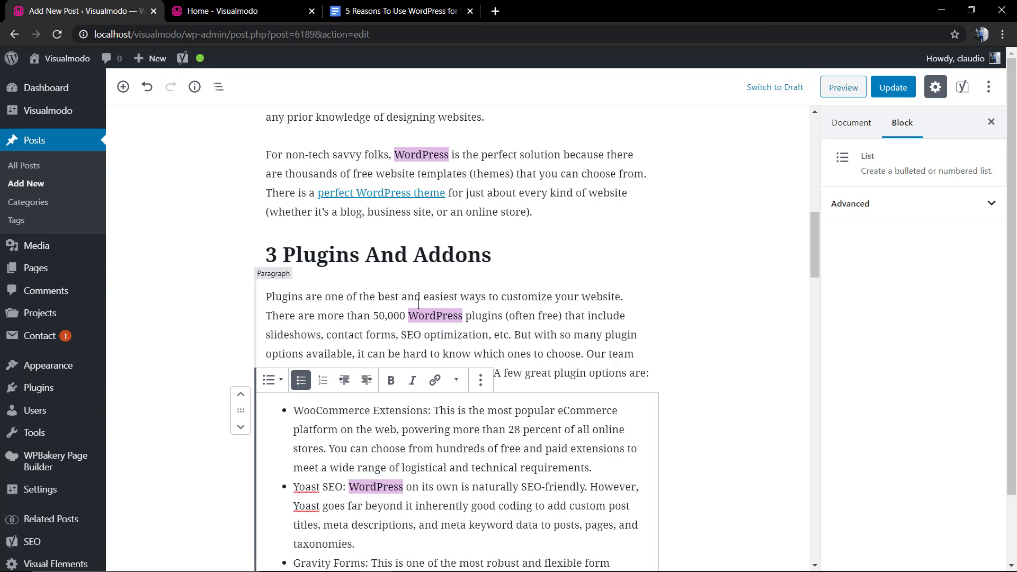
scroll(464, 300, up, 4)
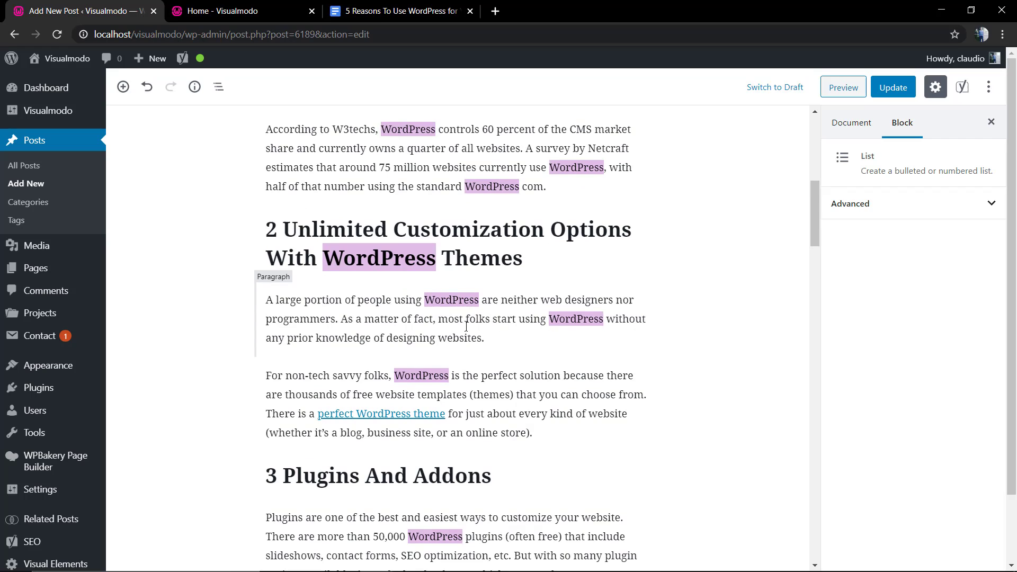
double_click(461, 337)
key(ctrl+v)
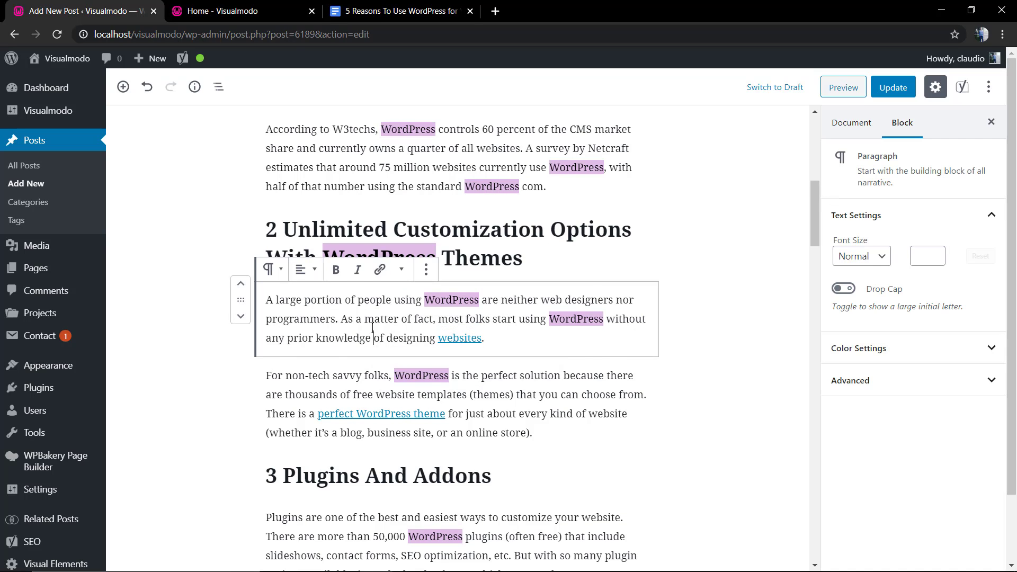
Add an empty block right after the introduction paragraph
scroll(372, 329, down, 10)
scroll(371, 328, down, 15)
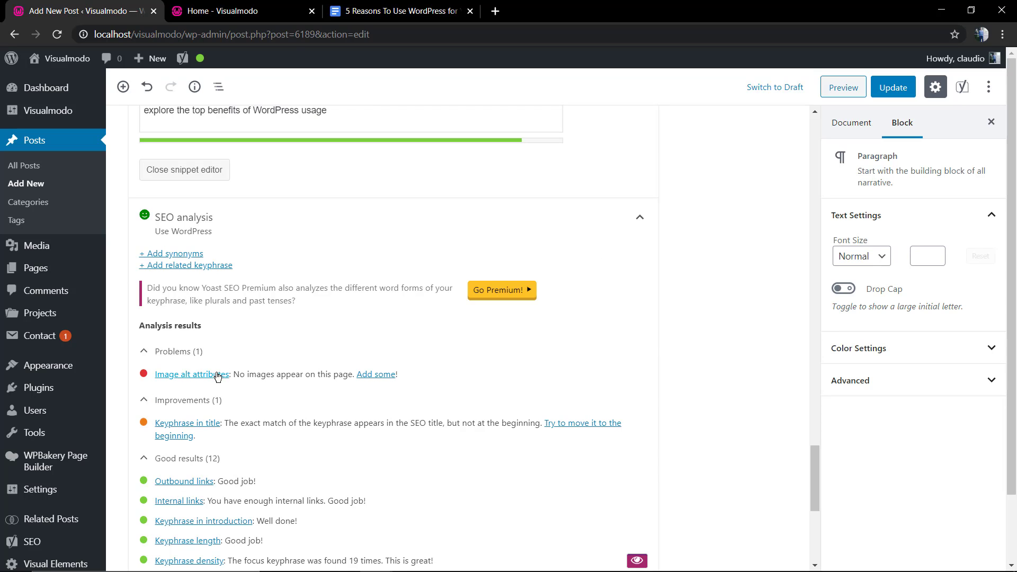
scroll(352, 359, up, 20)
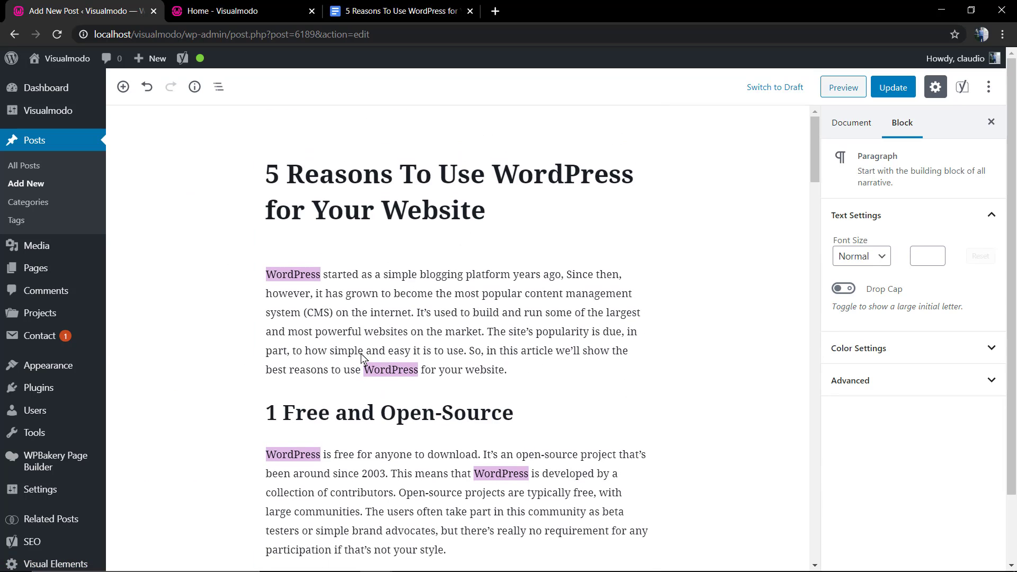
click(546, 368)
scroll(546, 257, down, 2)
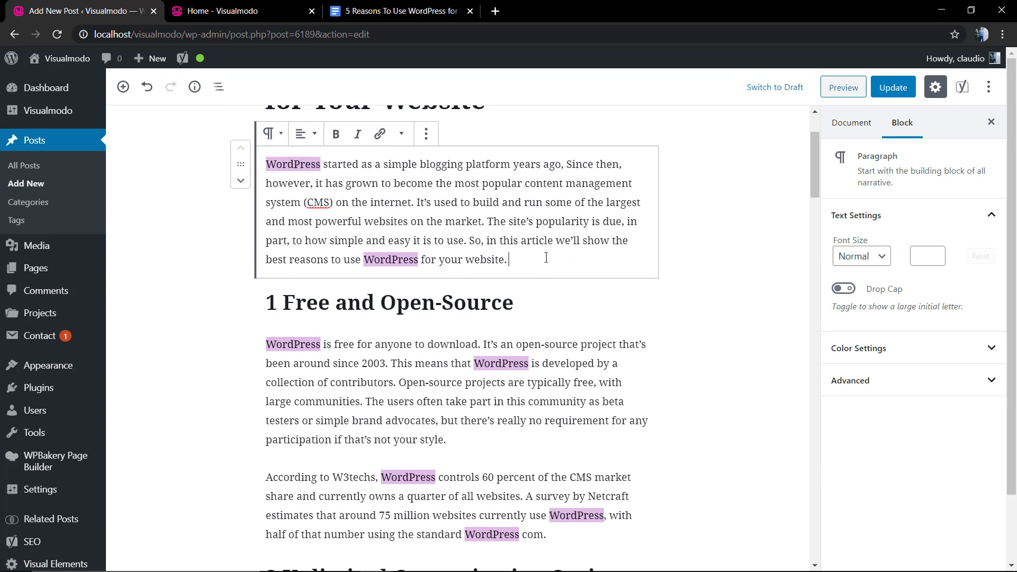
key(Return)
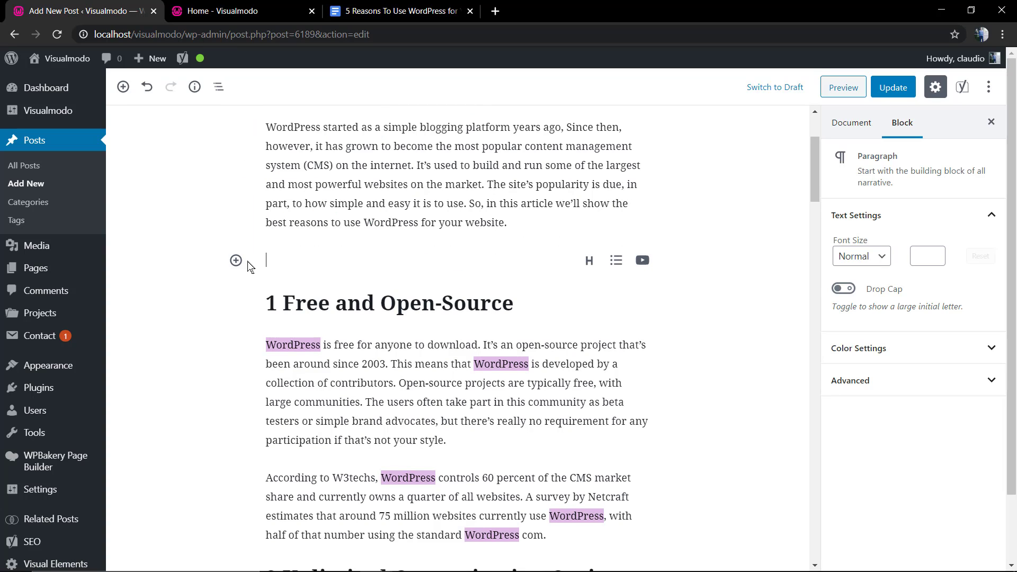
Select the entire post title text
scroll(249, 266, up, 3)
click(355, 192)
double_click(354, 192)
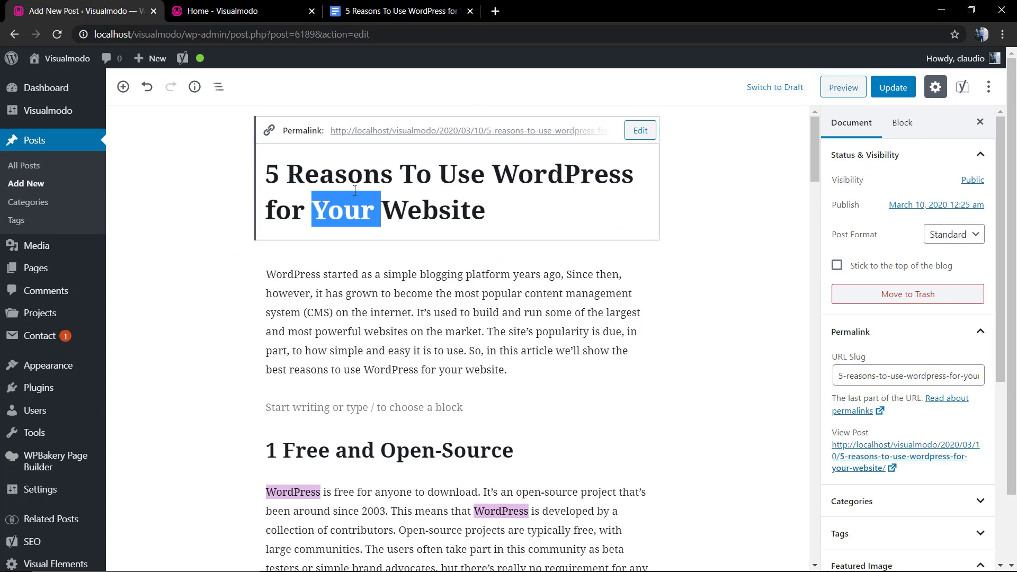
triple_click(355, 192)
key(ctrl+c)
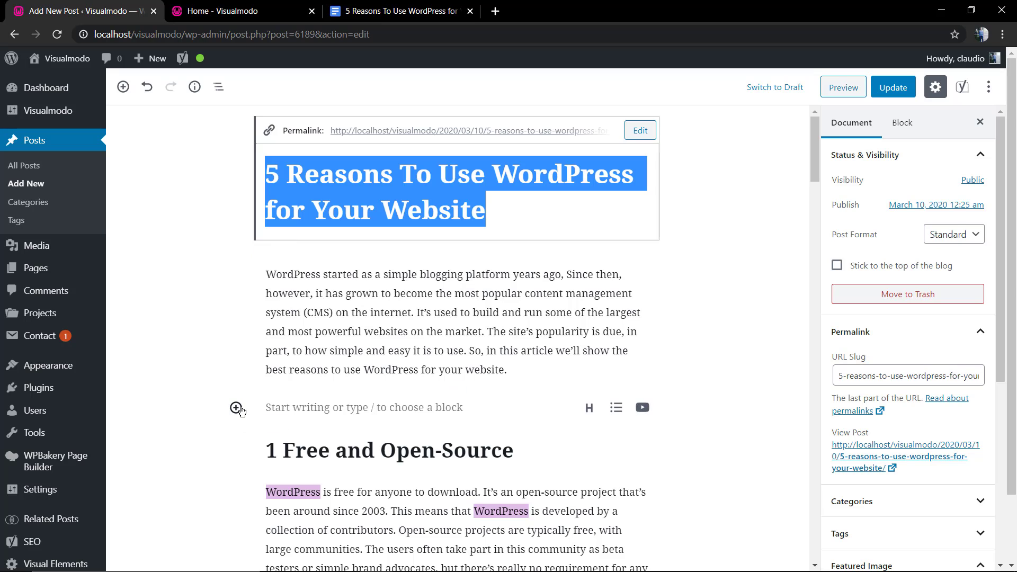
Insert an image block below the intro with 'Tech Gadgets For Travel Bloggers.png' from the Imagens folder
click(237, 408)
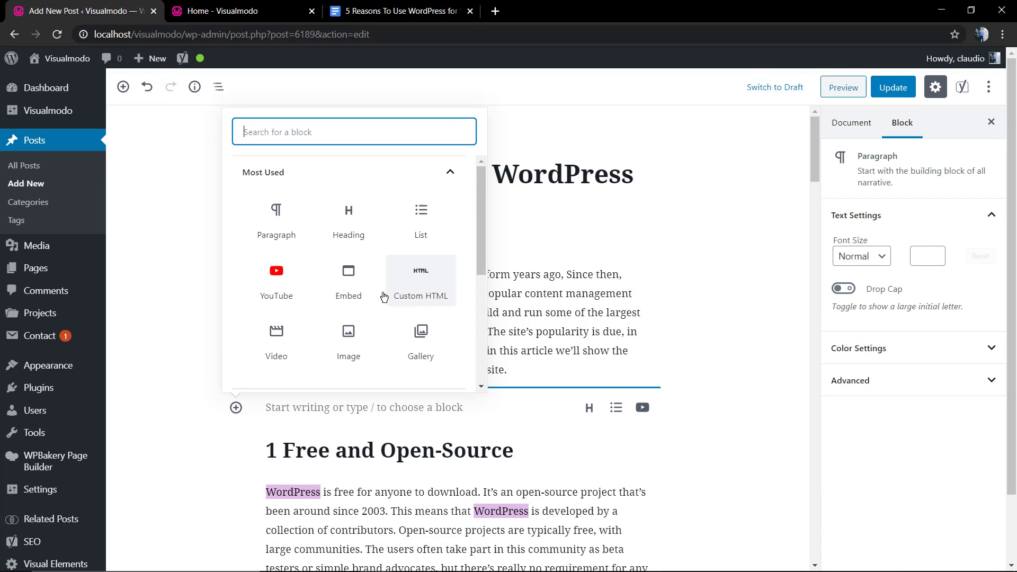
click(348, 339)
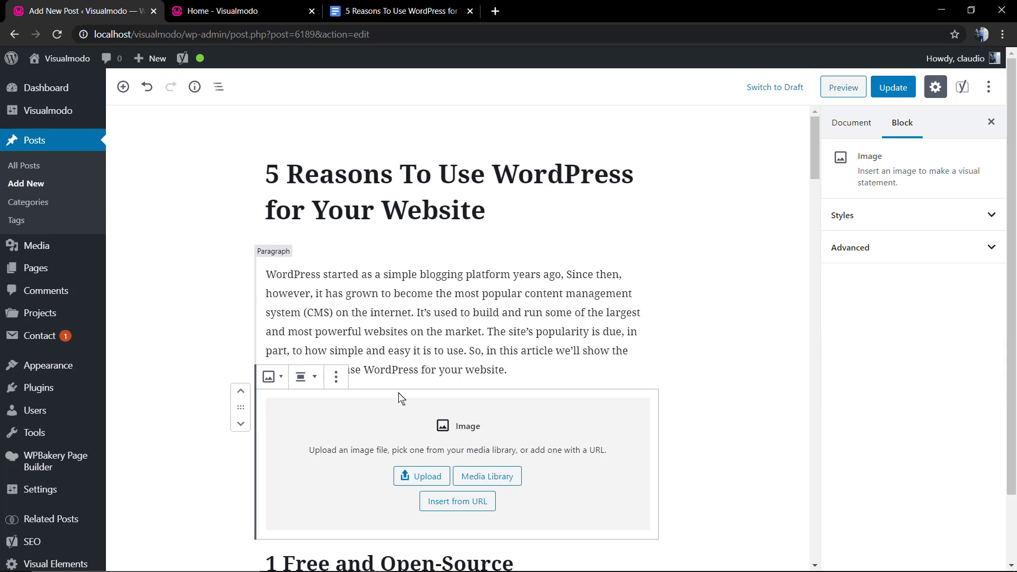
click(420, 477)
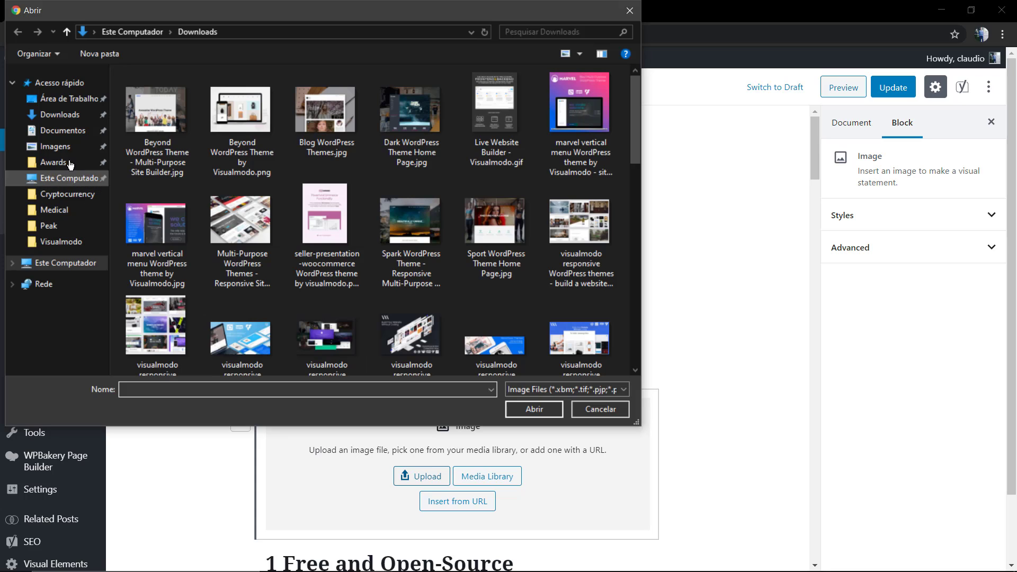
click(63, 147)
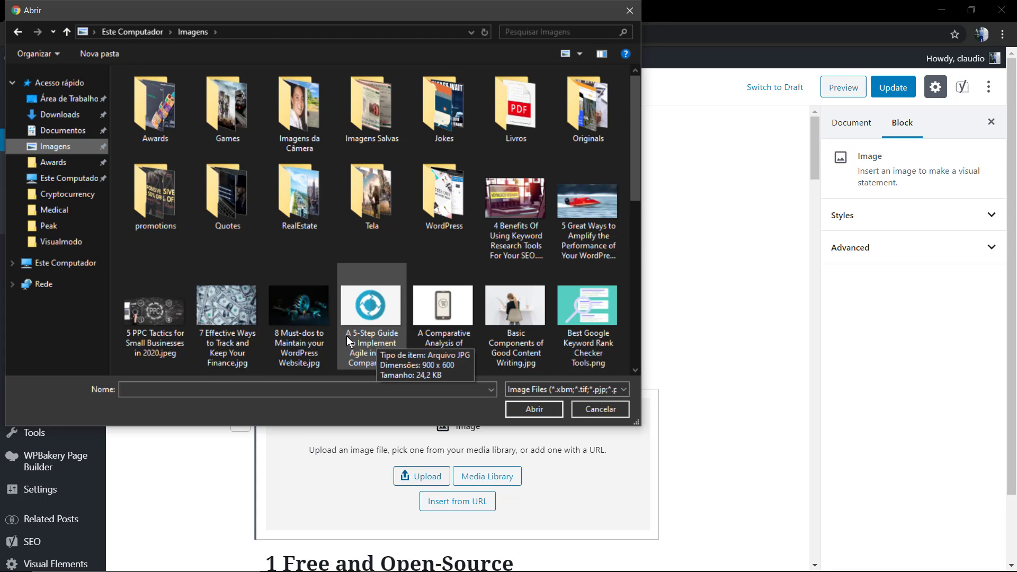
scroll(347, 336, down, 2)
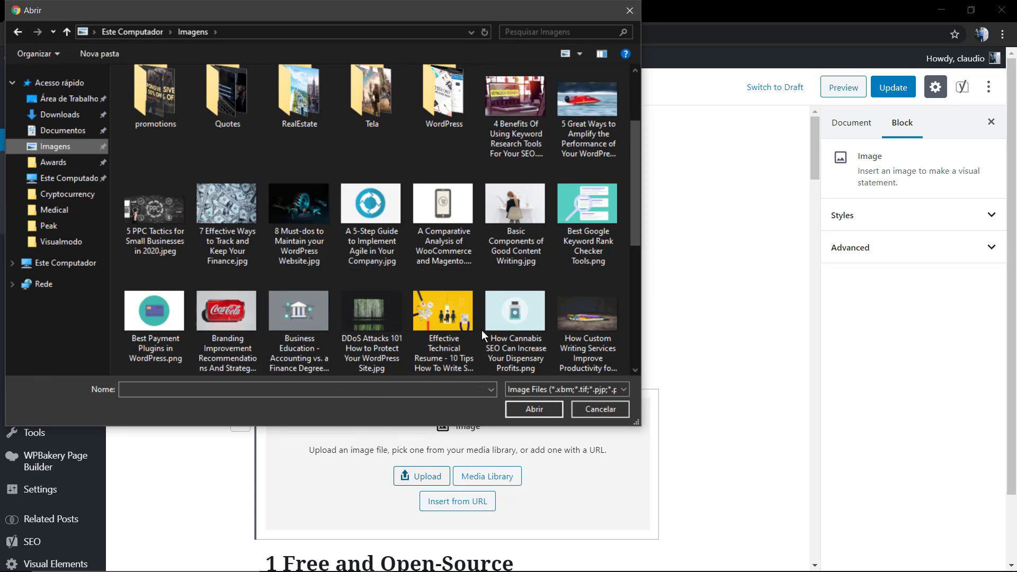
scroll(483, 331, down, 1)
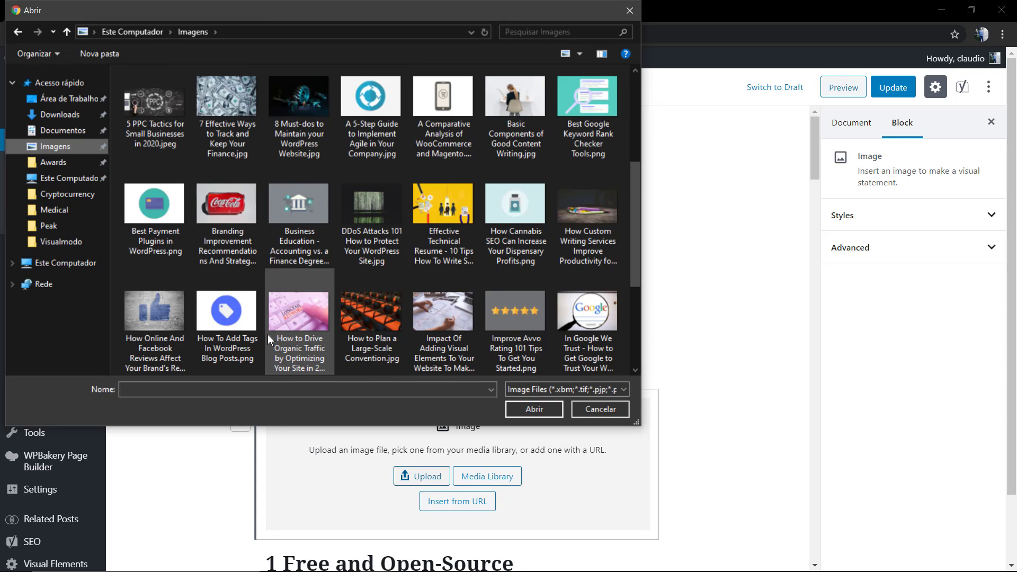
scroll(269, 339, down, 2)
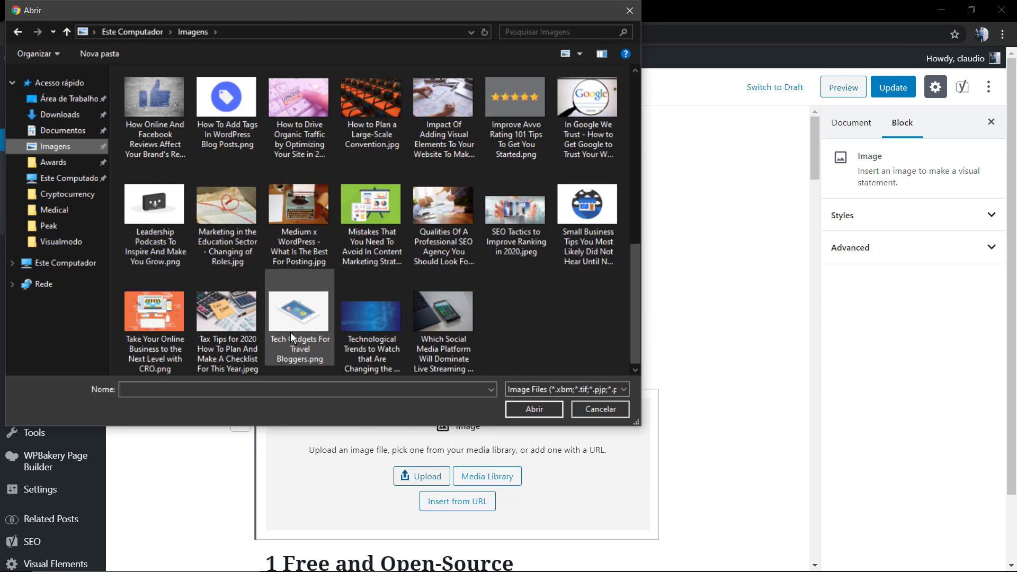
double_click(292, 337)
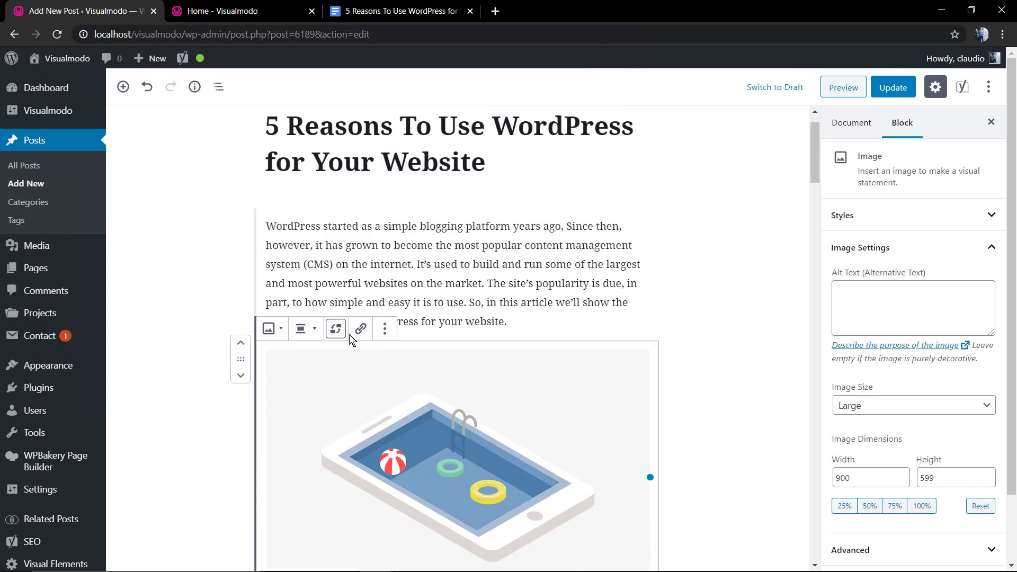
Paste '5 Reasons To Use WordPress for Your Website' into the image's Alt Text field
scroll(373, 334, down, 2)
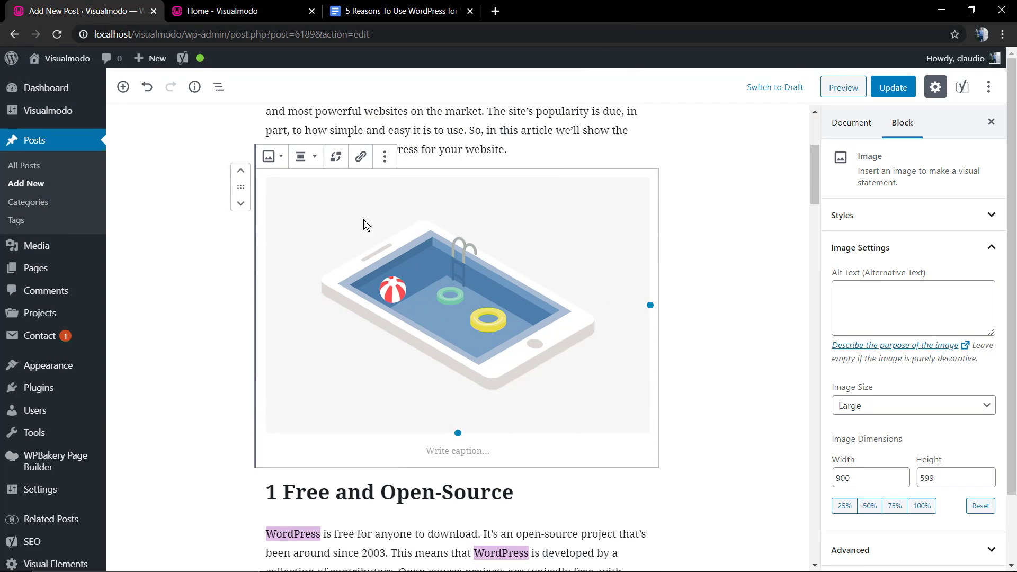
scroll(772, 329, down, 4)
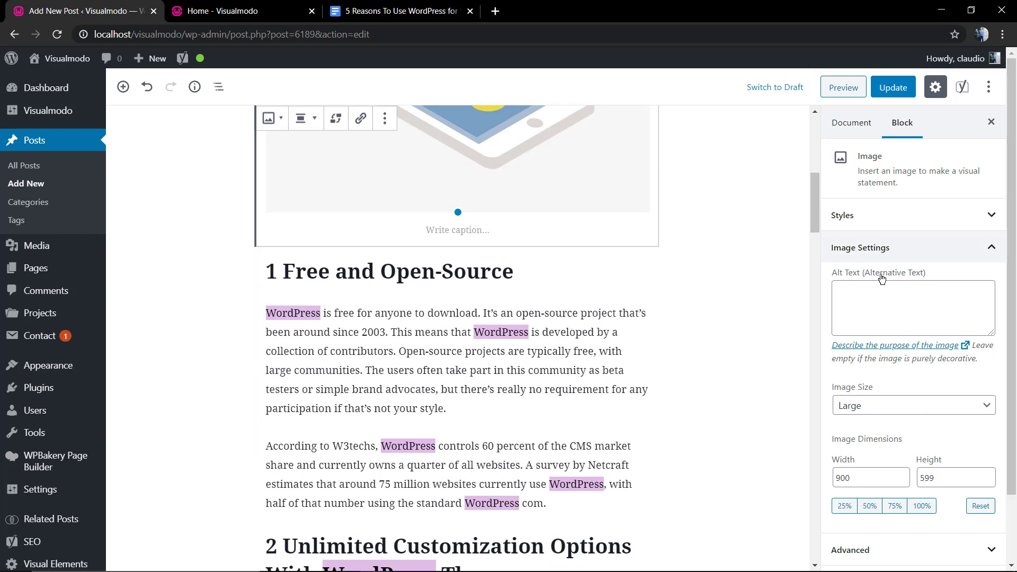
click(899, 305)
triple_click(850, 275)
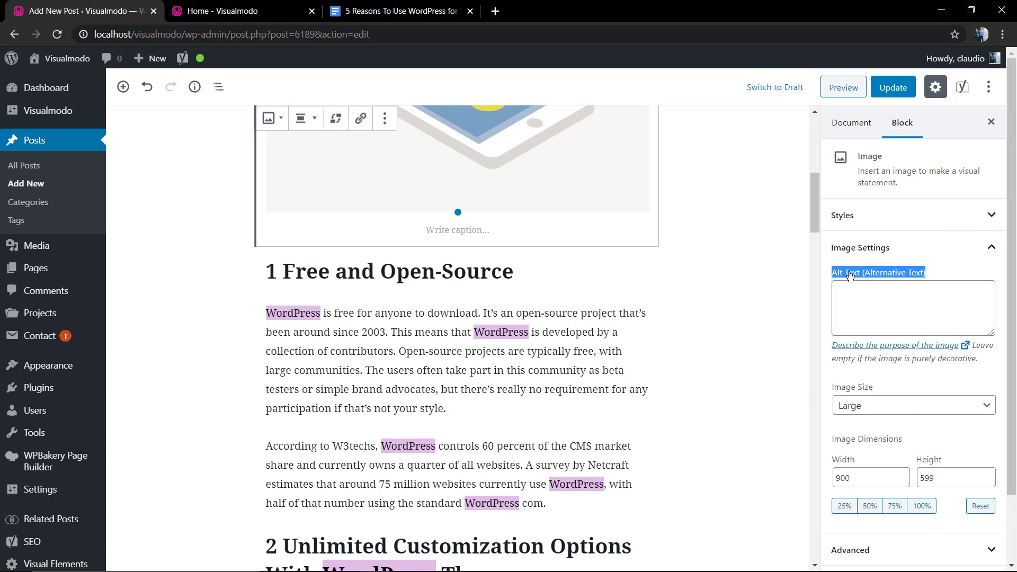
click(888, 301)
key(ctrl+v)
scroll(807, 301, down, 8)
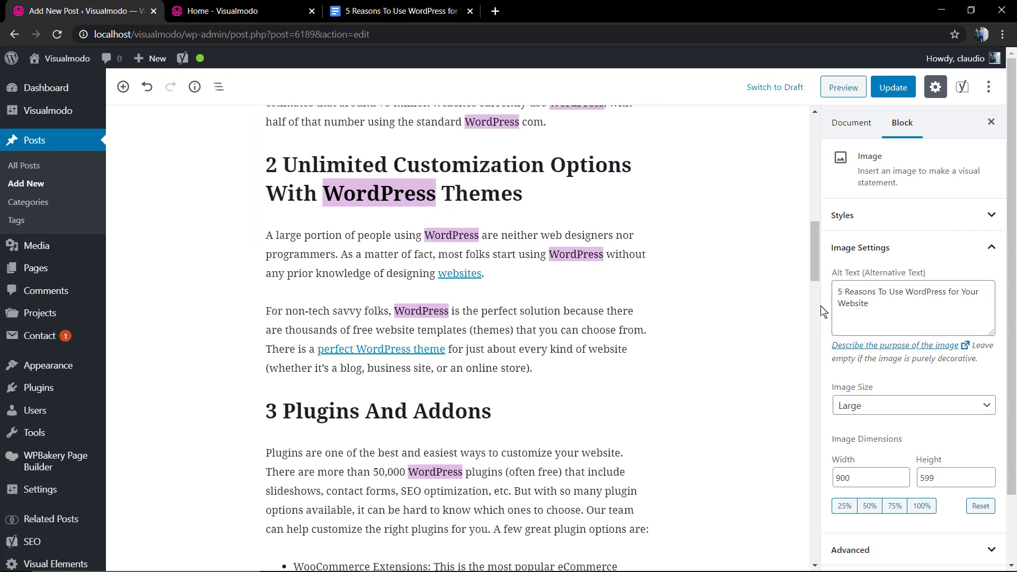
click(633, 302)
scroll(547, 264, down, 15)
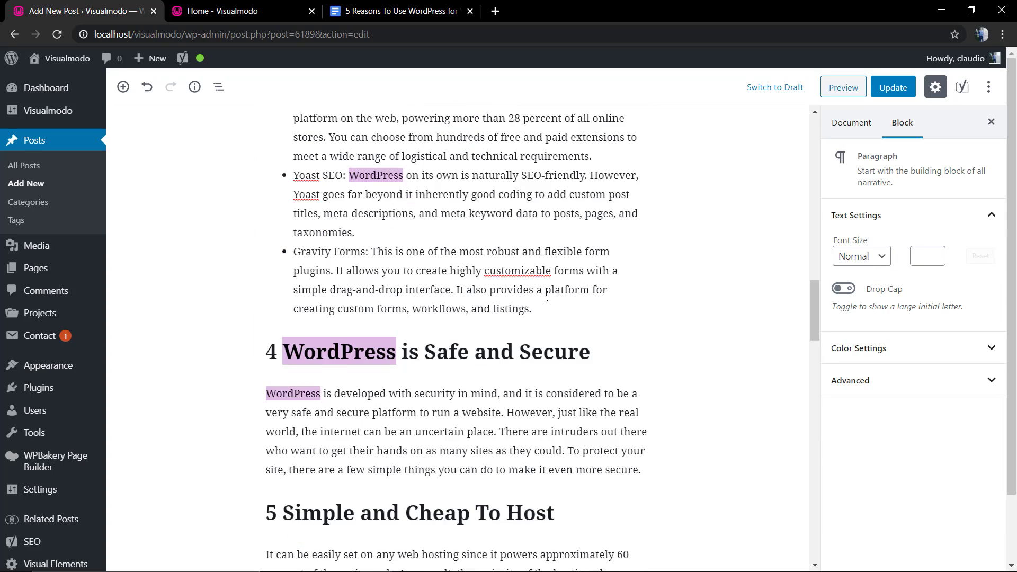
scroll(547, 305, down, 15)
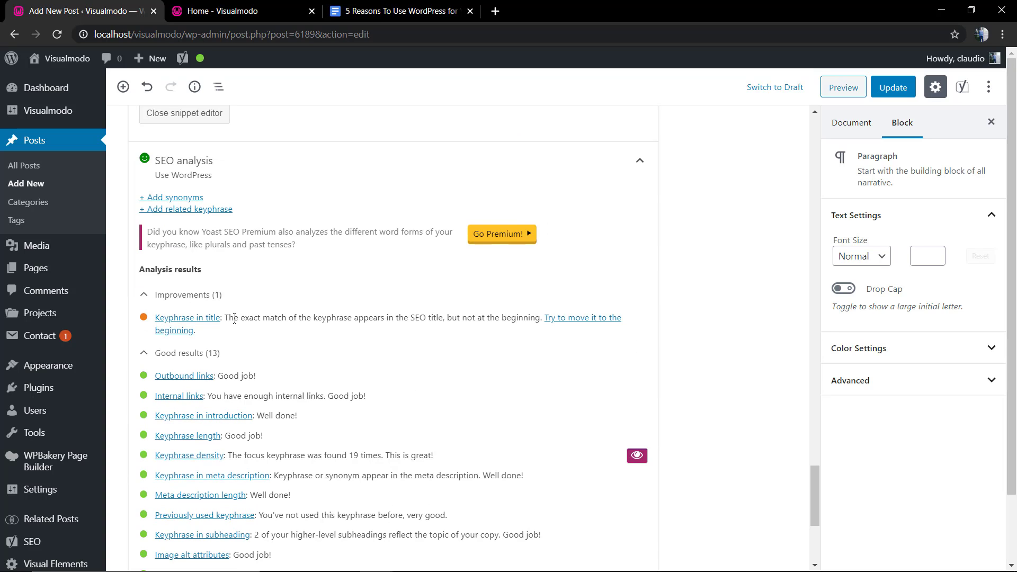
drag(235, 318, 484, 319)
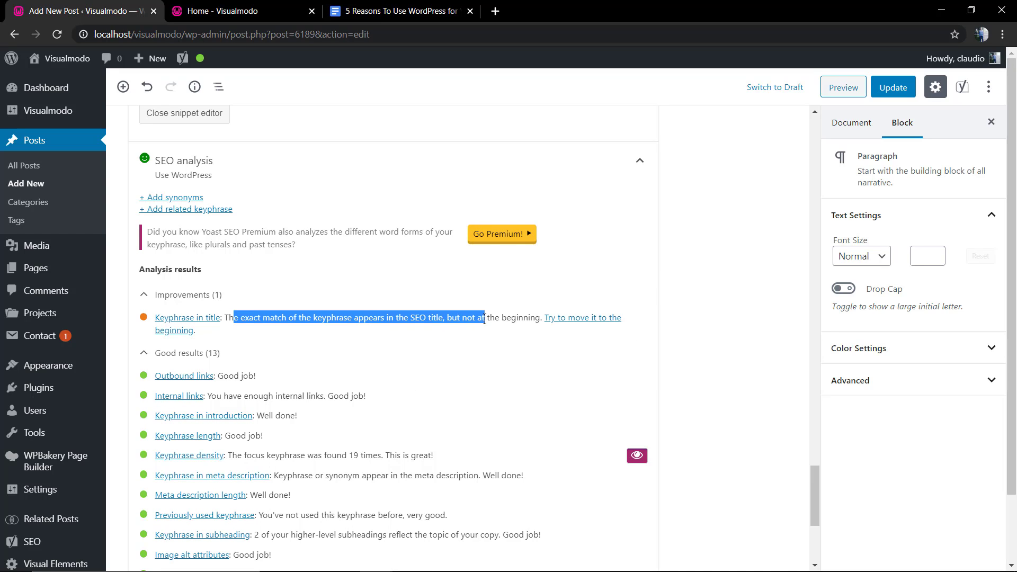
click(484, 319)
scroll(487, 320, up, 20)
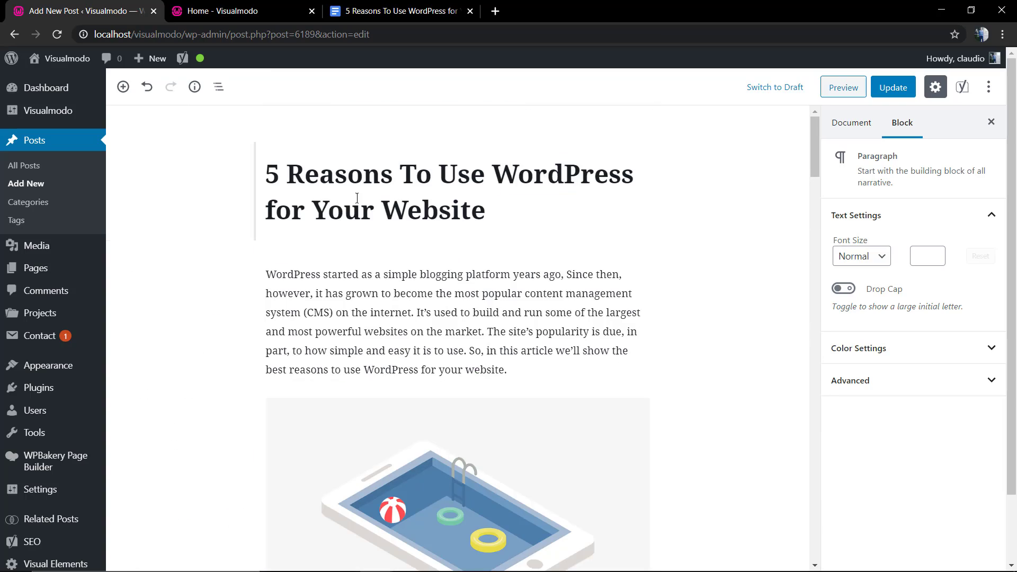
scroll(334, 276, down, 20)
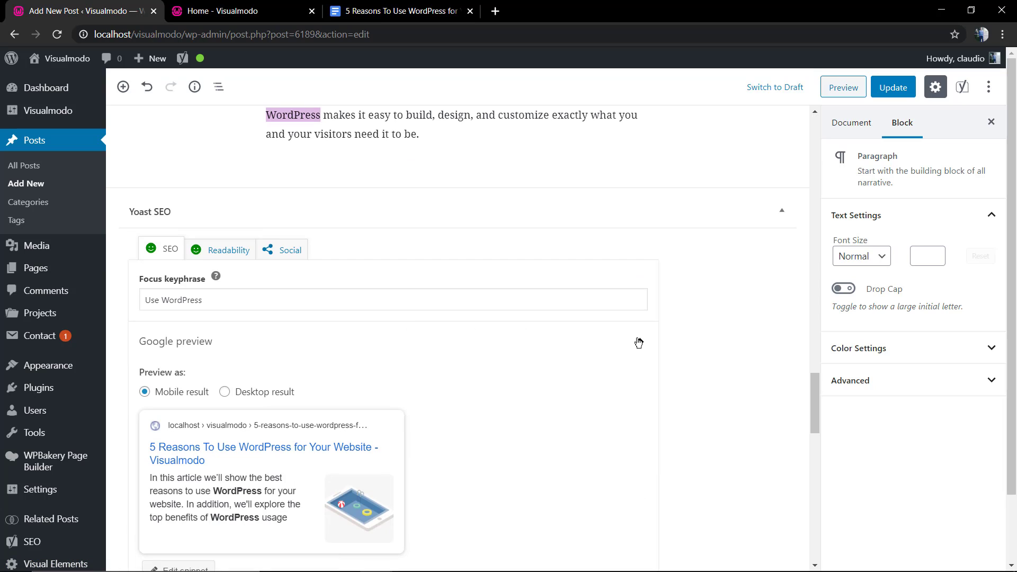
scroll(544, 338, up, 20)
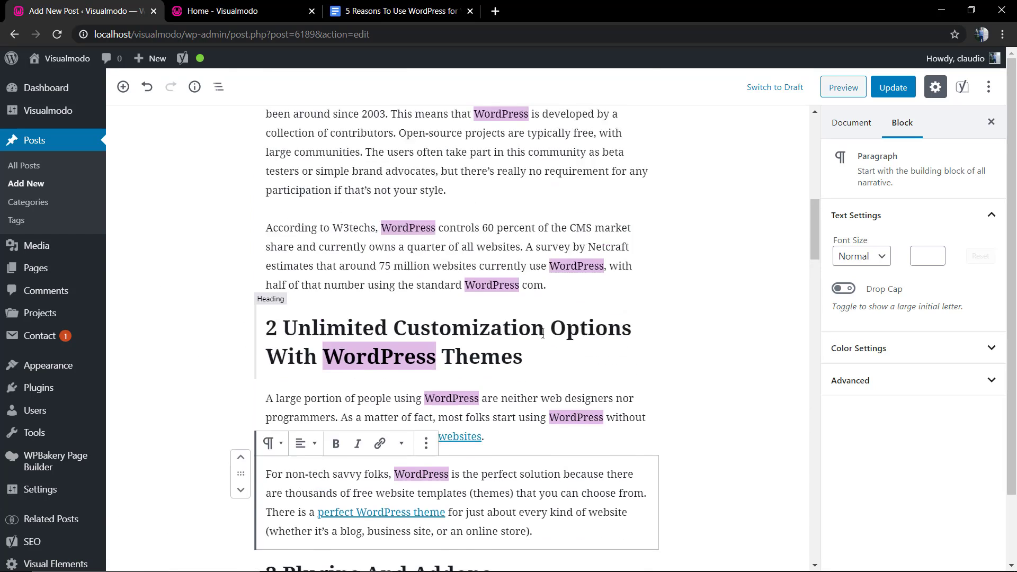
scroll(544, 337, up, 3)
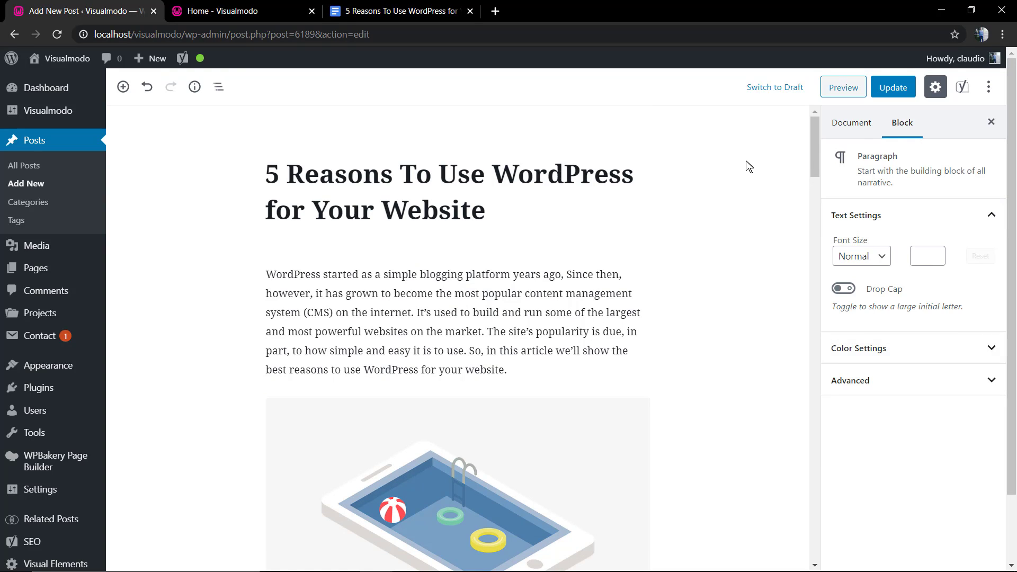
scroll(488, 265, down, 20)
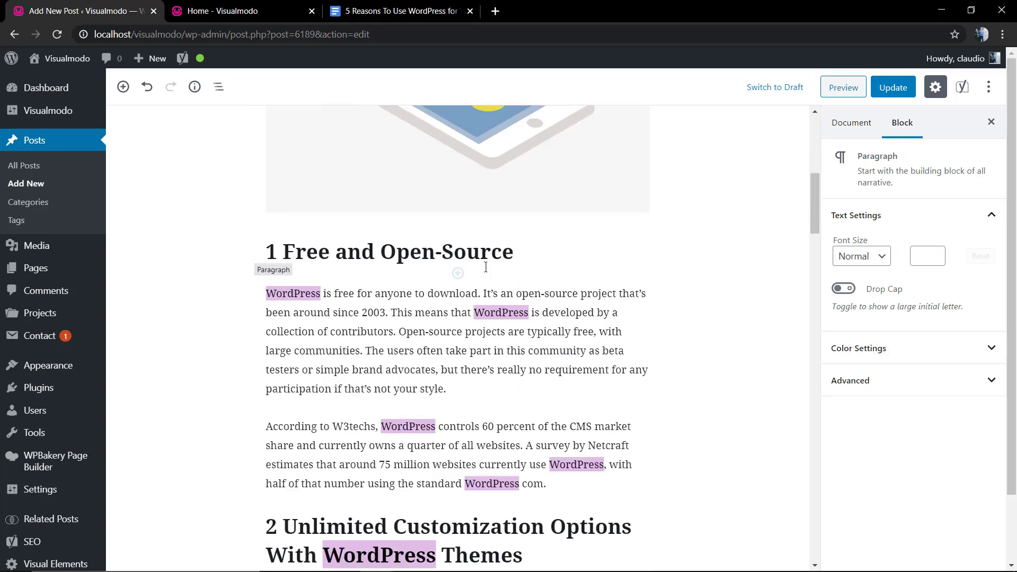
scroll(533, 270, down, 12)
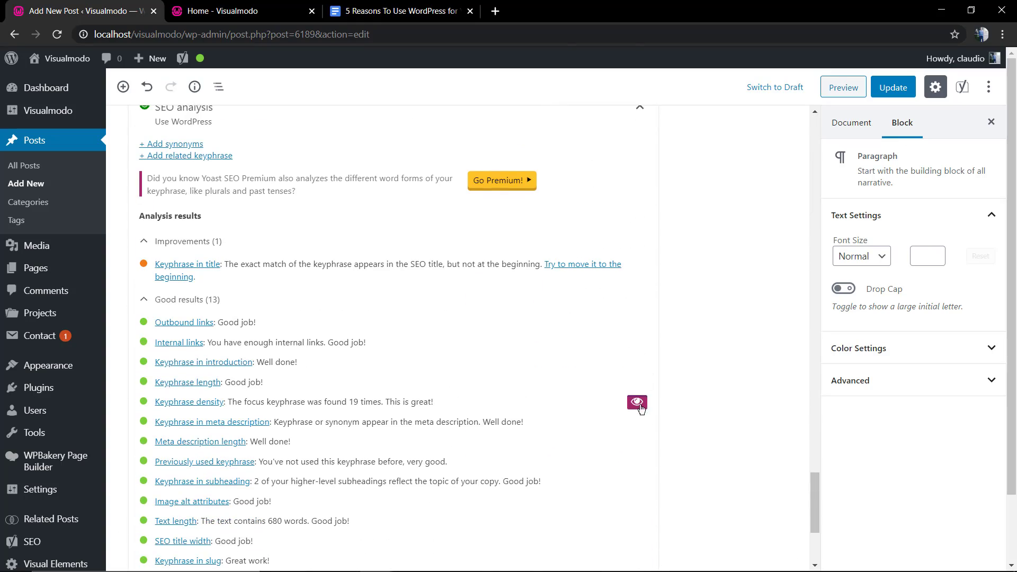
scroll(583, 371, up, 20)
scroll(377, 353, down, 15)
scroll(378, 352, down, 15)
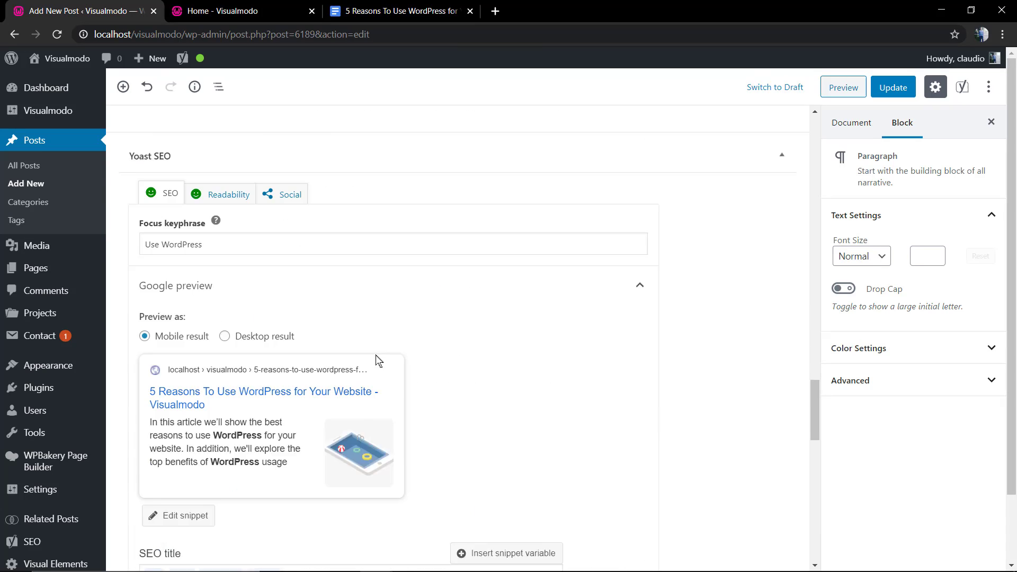
scroll(377, 359, down, 5)
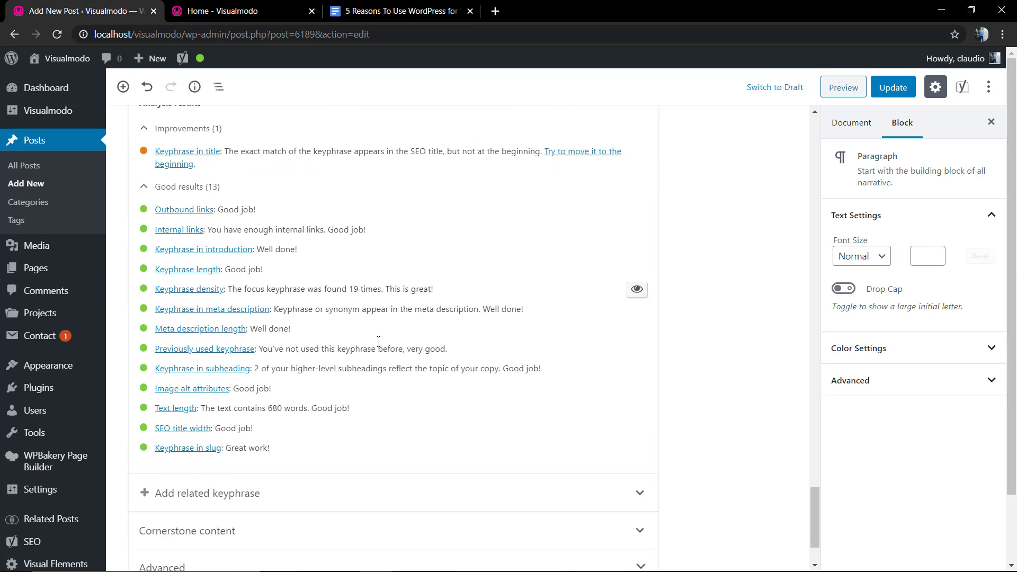
scroll(376, 321, up, 15)
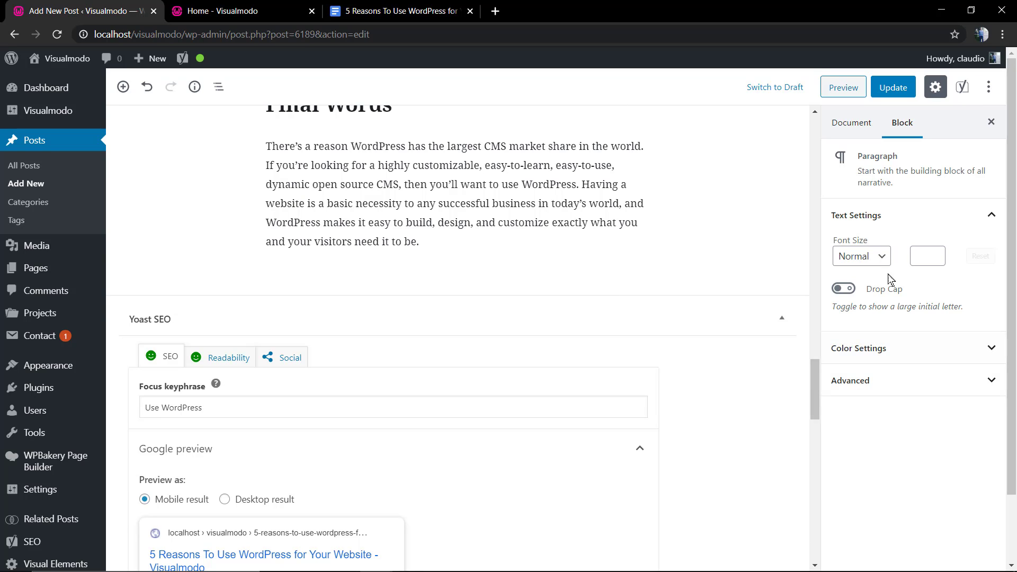
Set the pool tablet illustration from the Media Library as the post's featured image
click(851, 125)
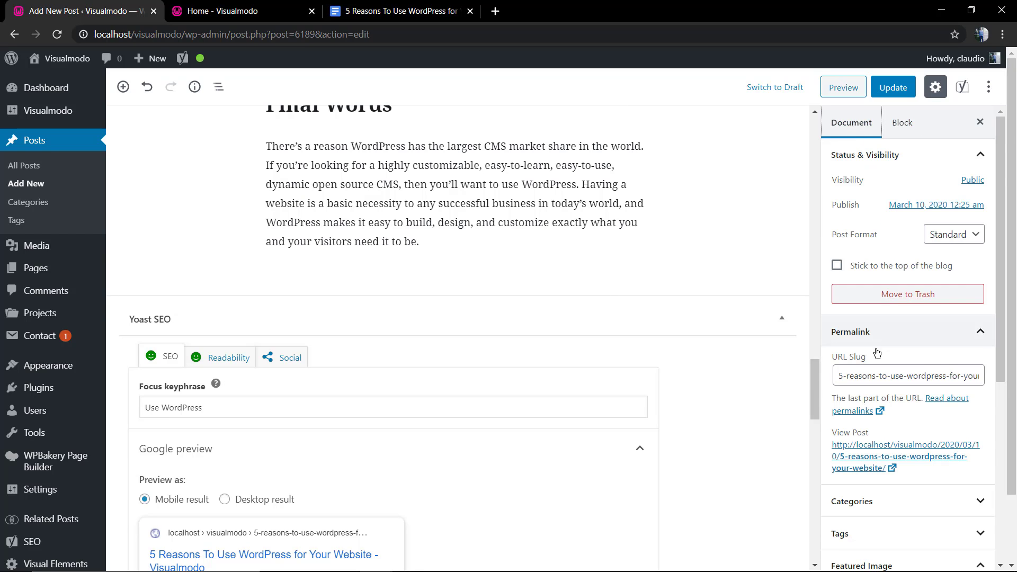
scroll(884, 371, down, 4)
click(897, 379)
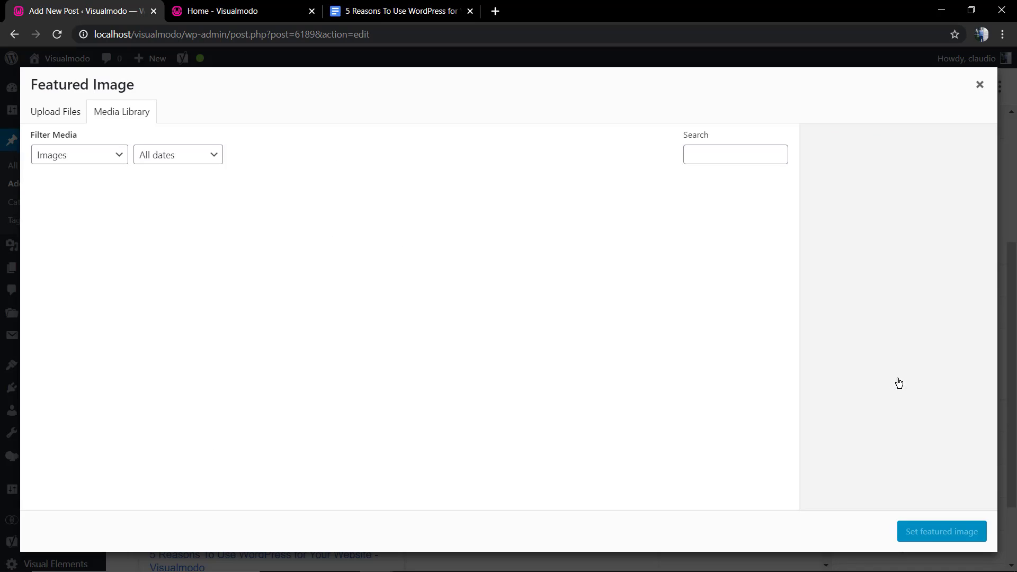
click(101, 249)
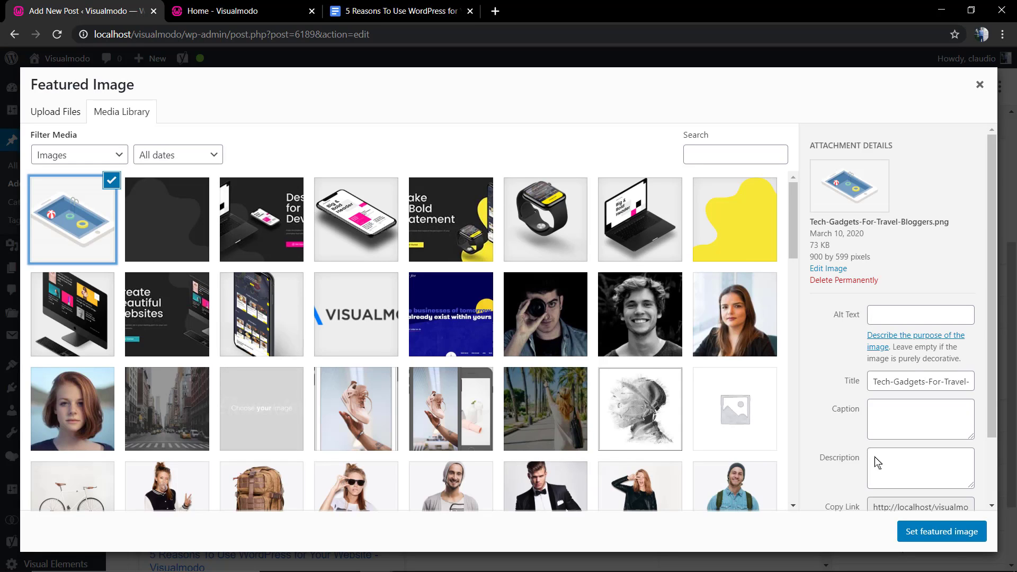
click(959, 536)
scroll(806, 391, down, 3)
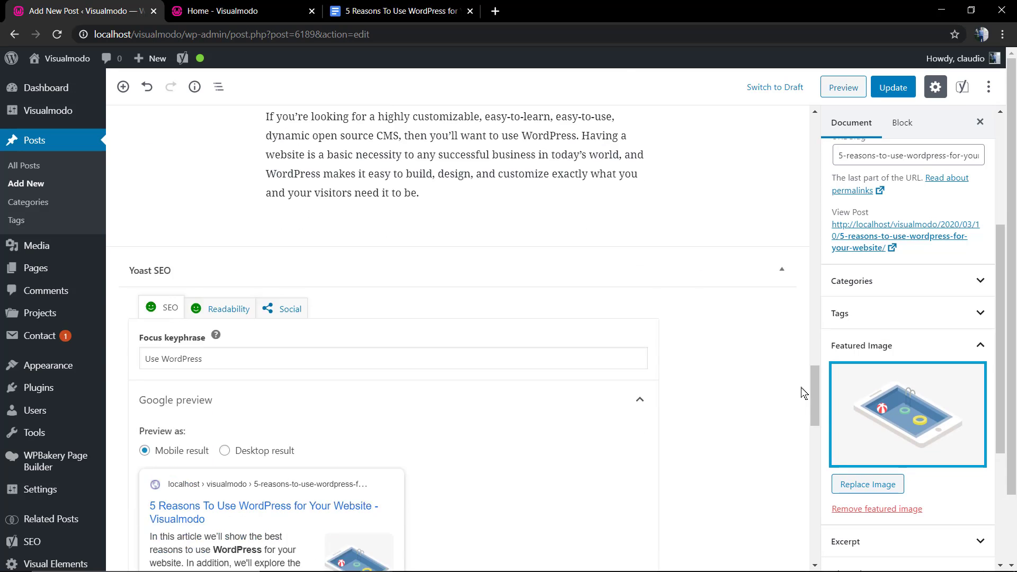
scroll(888, 386, up, 3)
scroll(583, 317, up, 20)
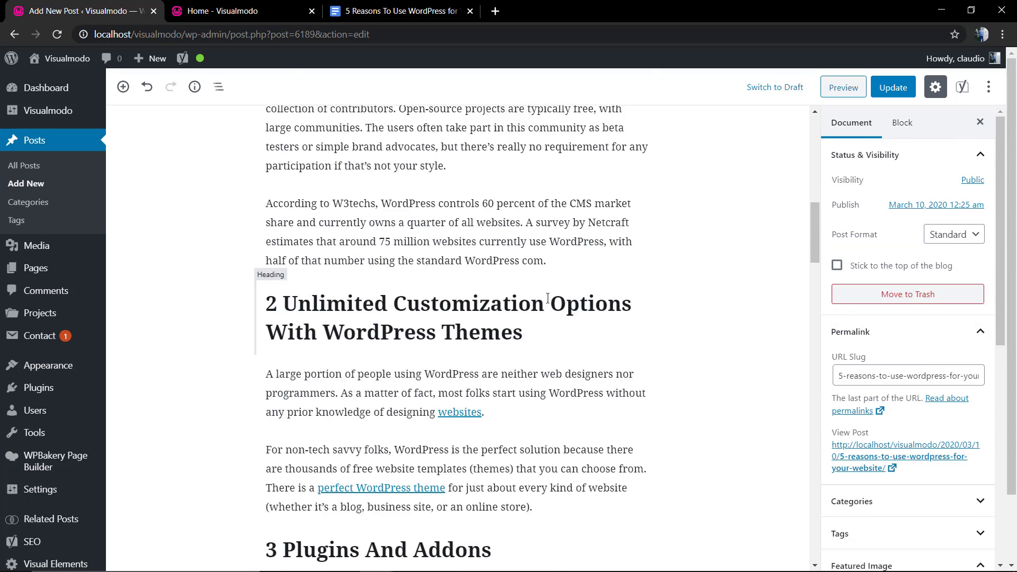
Update the published post to save all changes
click(893, 88)
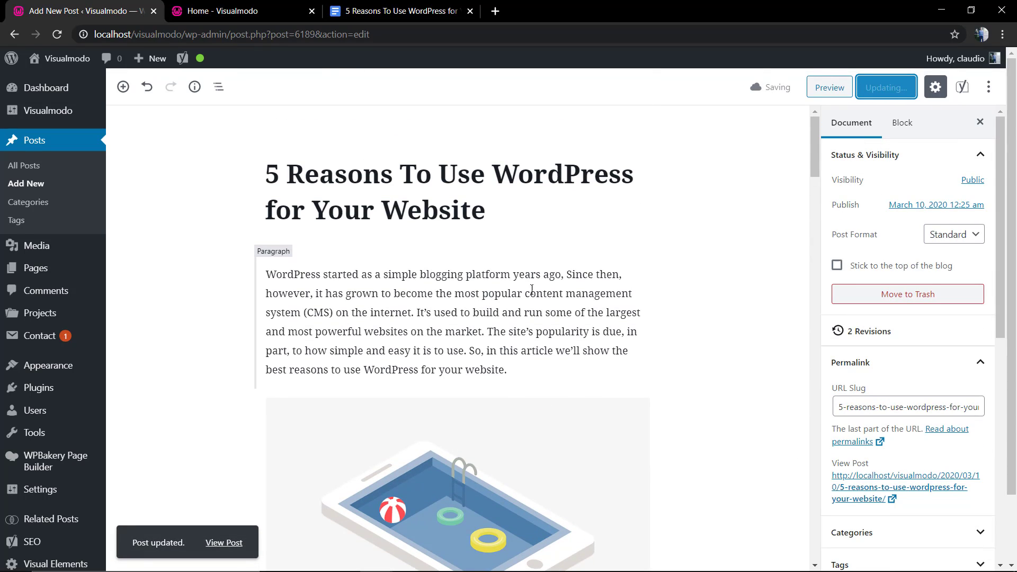
scroll(531, 281, down, 20)
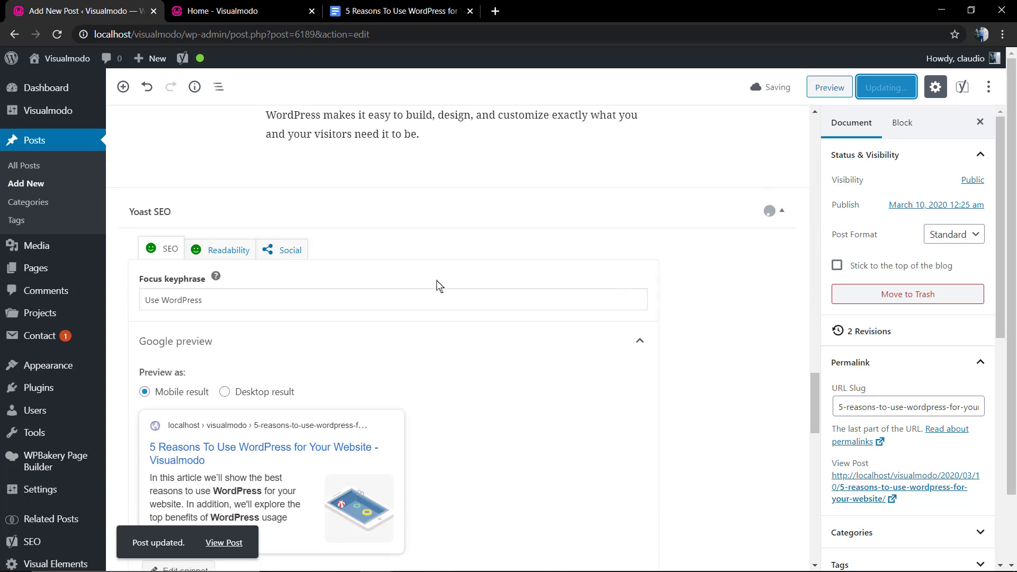
scroll(366, 277, down, 5)
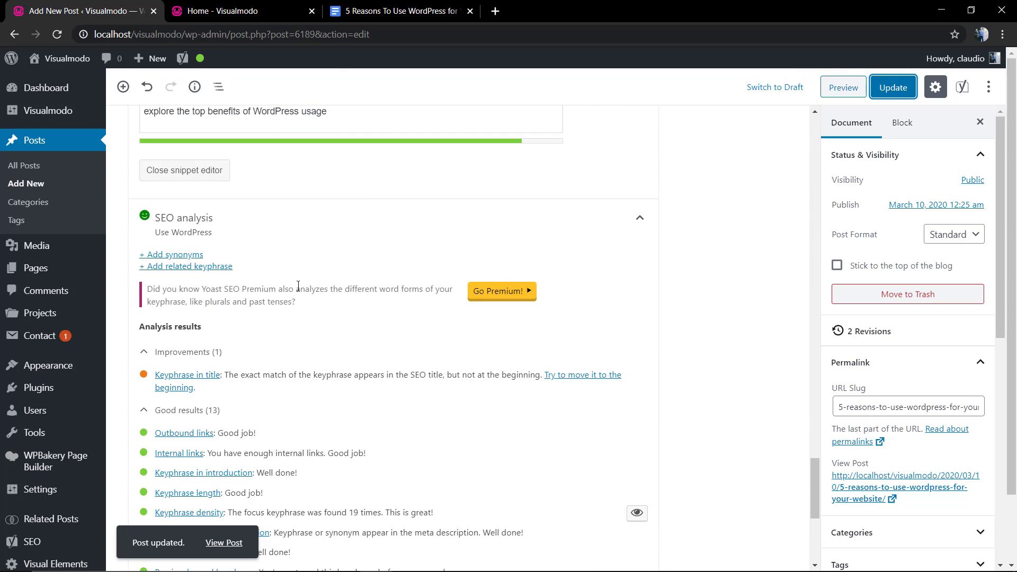
Collapse the Yoast SEO analysis results panel
click(264, 240)
scroll(299, 293, up, 6)
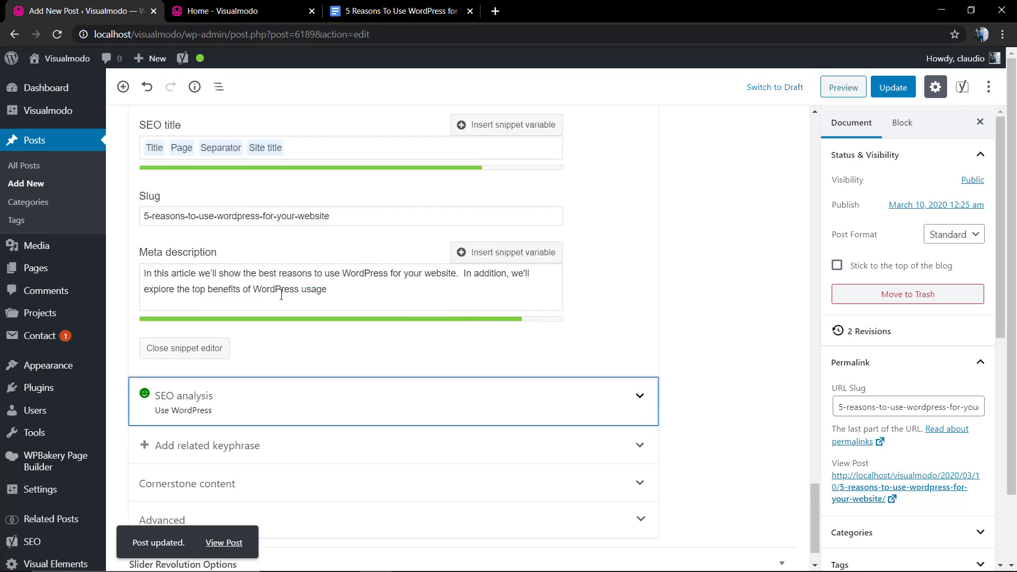
scroll(278, 309, down, 2)
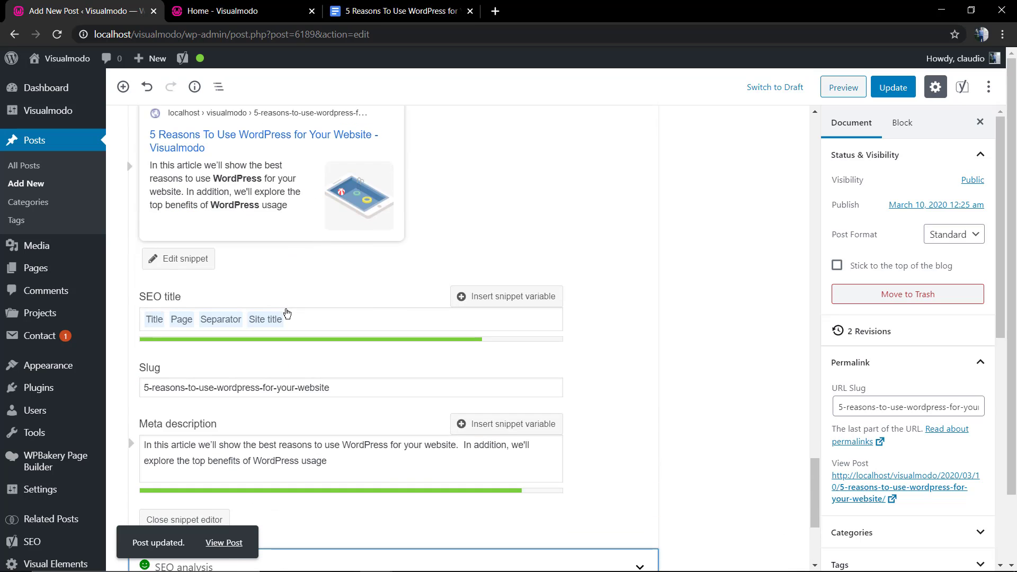
scroll(284, 313, up, 2)
scroll(286, 313, down, 2)
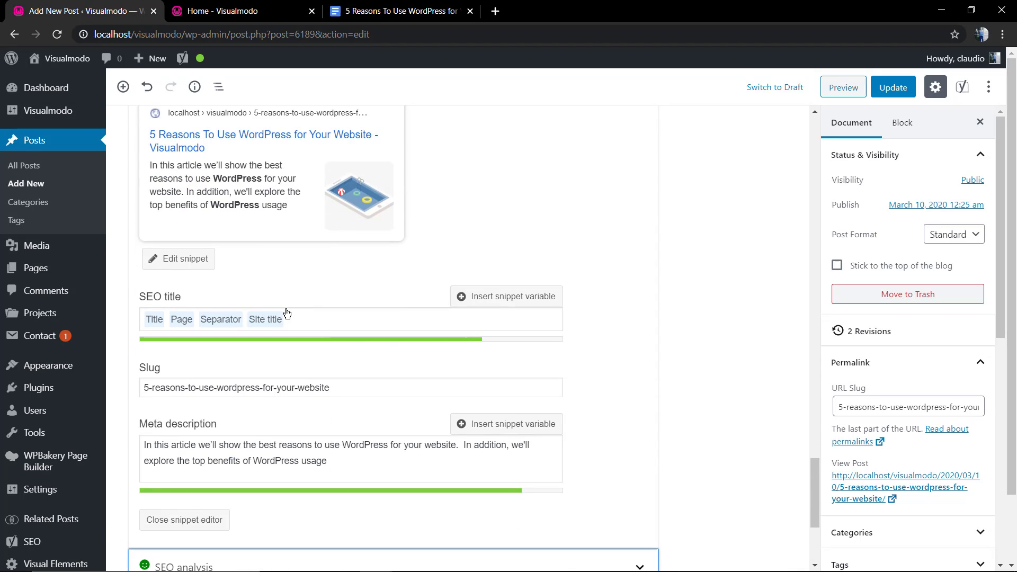
scroll(286, 313, up, 2)
scroll(286, 314, up, 2)
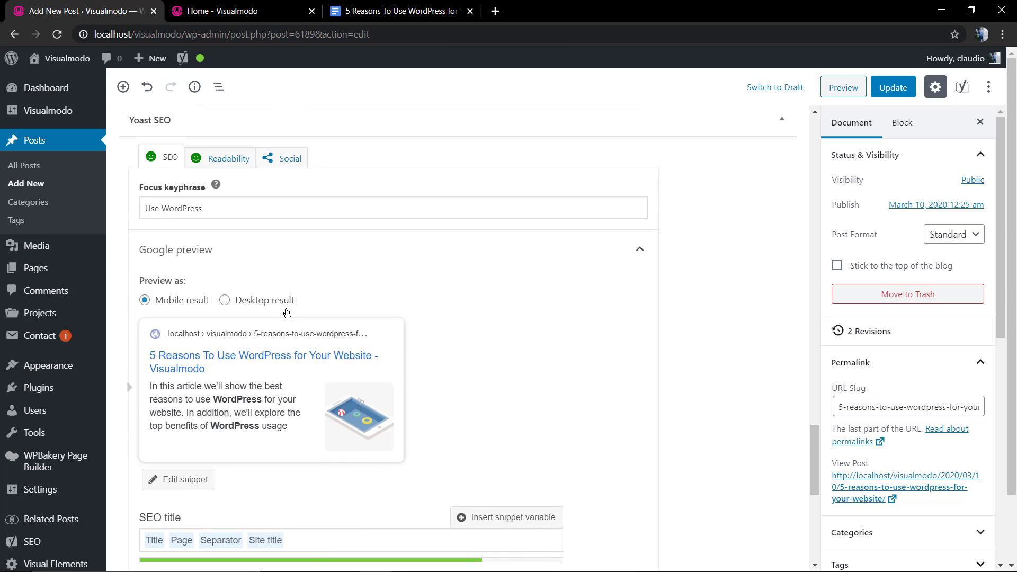